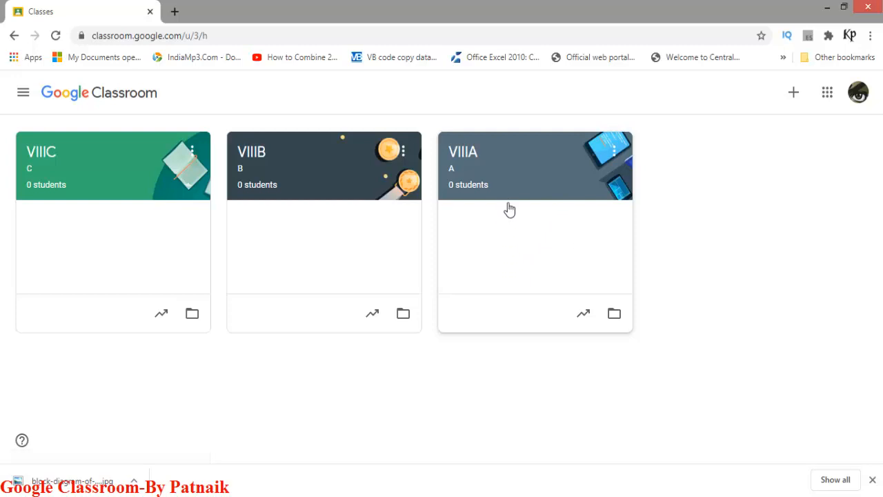
Step: Open class VIIIA's Classwork page, inspect the QuestionBank folder in the class Drive folder, and return to Classwork
{"action": "left_click", "coordinate": [510, 175]}
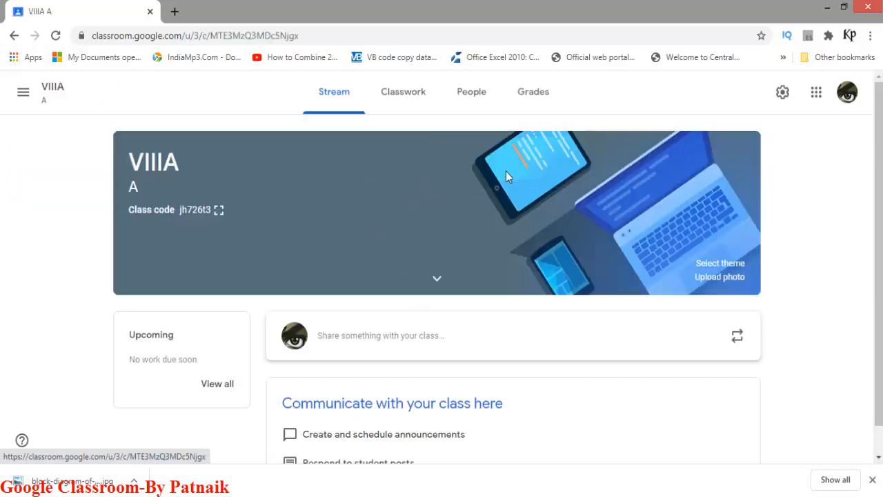
{"action": "left_click", "coordinate": [417, 103]}
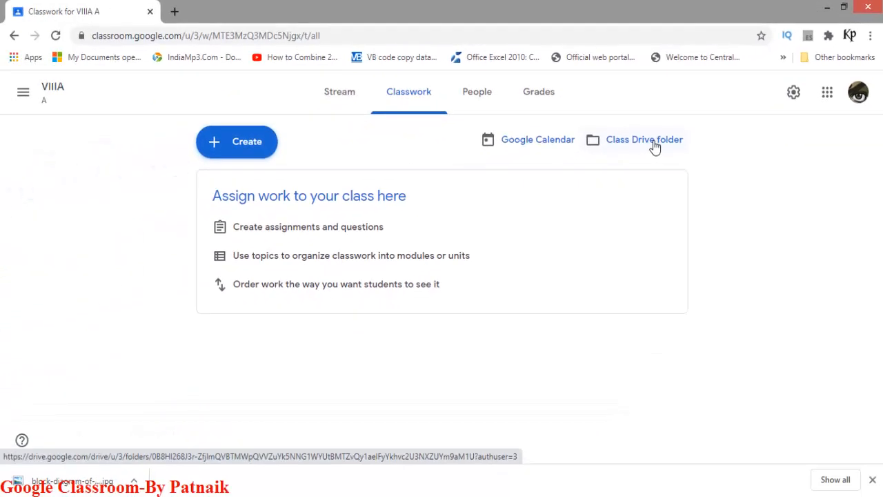
{"action": "left_click", "coordinate": [654, 142]}
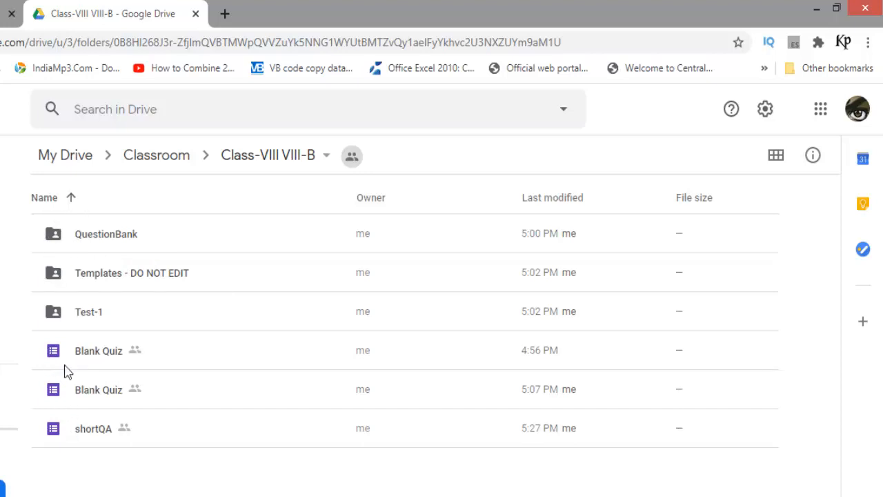
{"action": "double_click", "coordinate": [111, 234]}
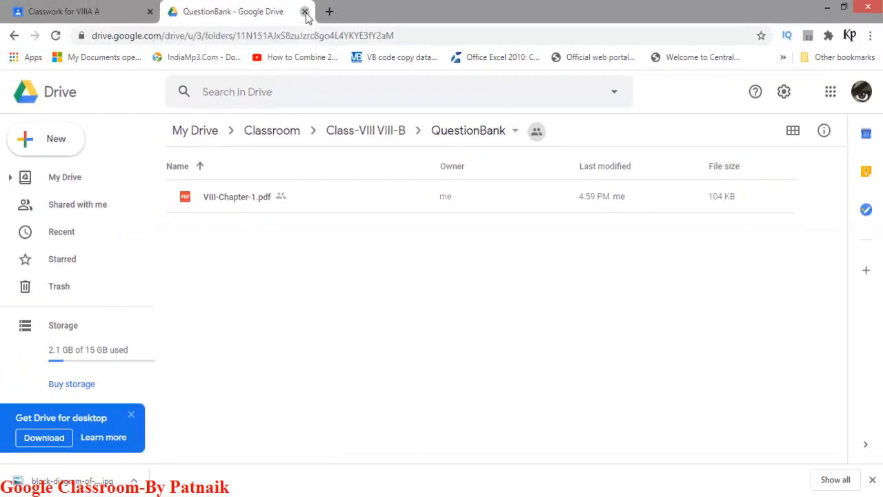
{"action": "left_click", "coordinate": [304, 12]}
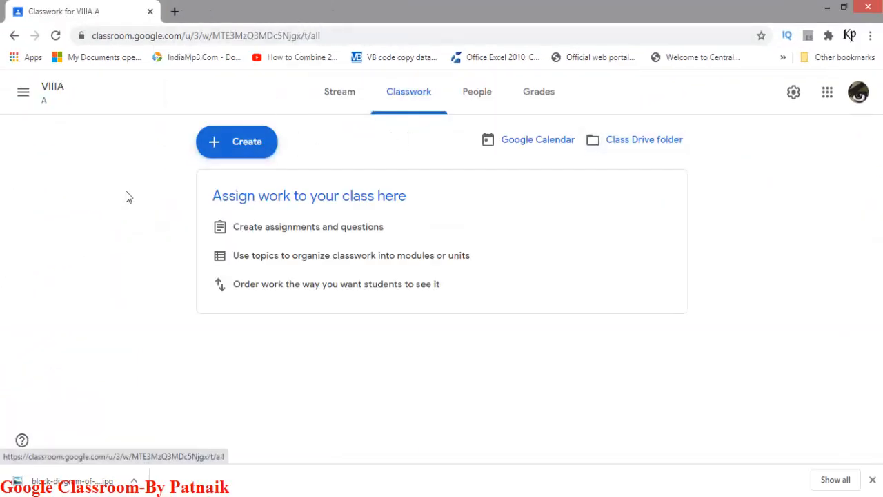
Step: Create a new assignment titled "Chapter-1" with the instructions "Submit within 2 days."
{"action": "left_click", "coordinate": [251, 146]}
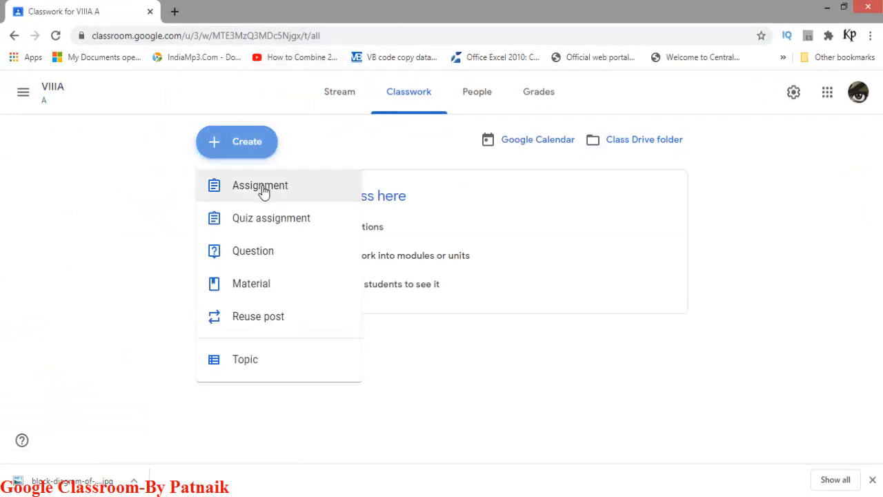
{"action": "left_click", "coordinate": [263, 190]}
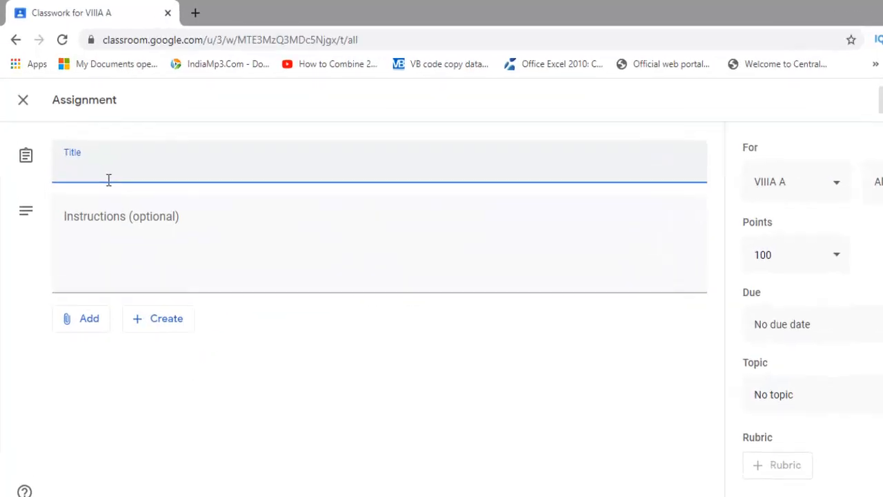
{"action": "type", "text": "Chapter-1"}
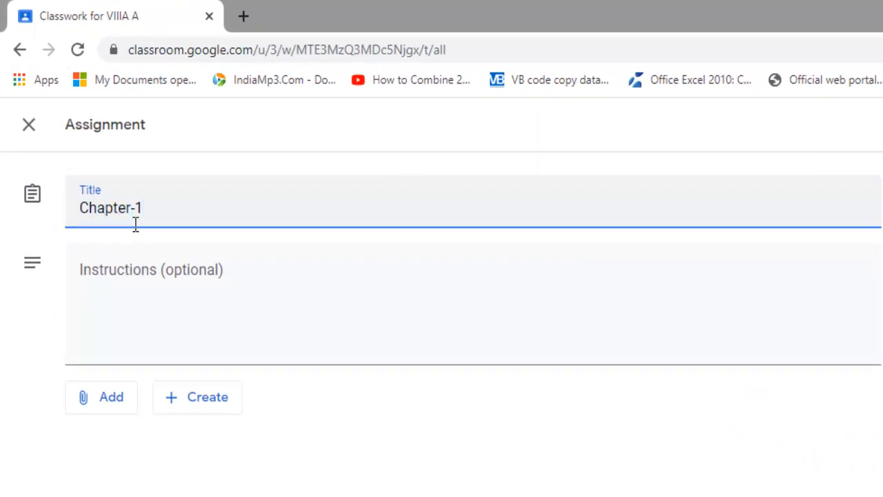
{"action": "left_click", "coordinate": [145, 293]}
{"action": "type", "text": "S"}
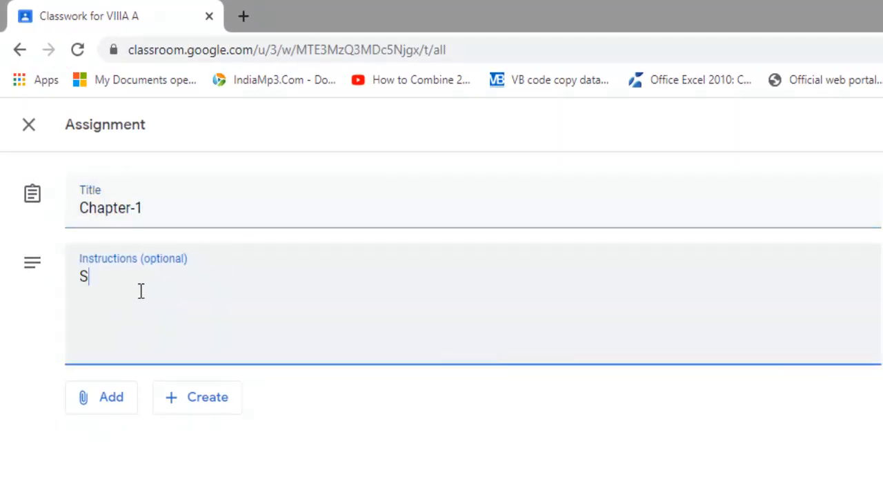
{"action": "type", "text": "ubmit within 2 days."}
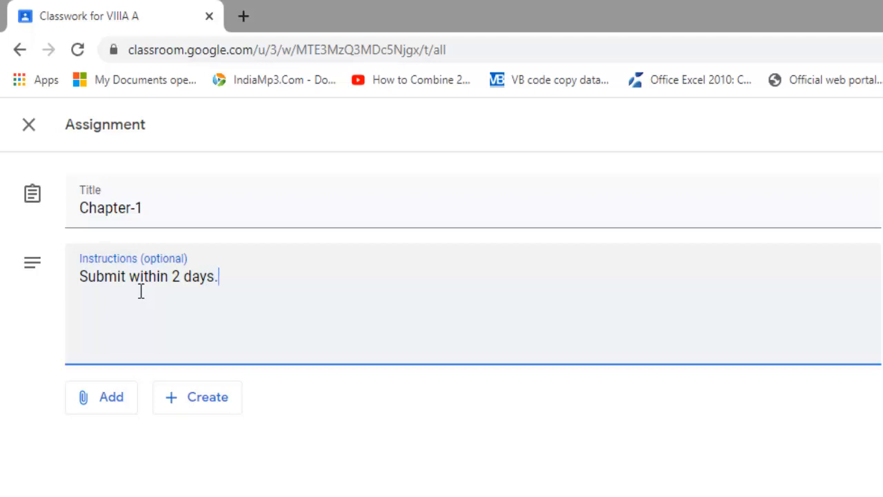
Step: Attach the VIII-Chapter-1 PDF from Google Drive, found in Classroom > Class-VIII VIII-B > QuestionBank, to the assignment
{"action": "left_click", "coordinate": [115, 409]}
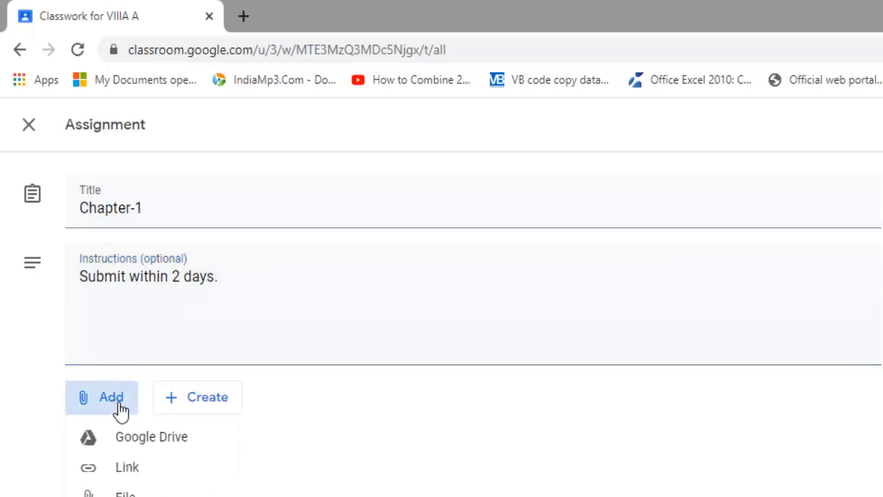
{"action": "left_click", "coordinate": [161, 447]}
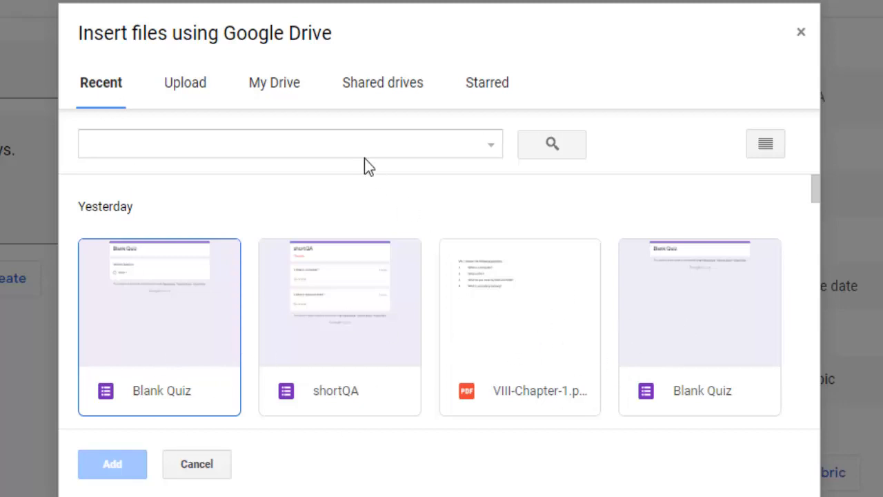
{"action": "left_click", "coordinate": [284, 91]}
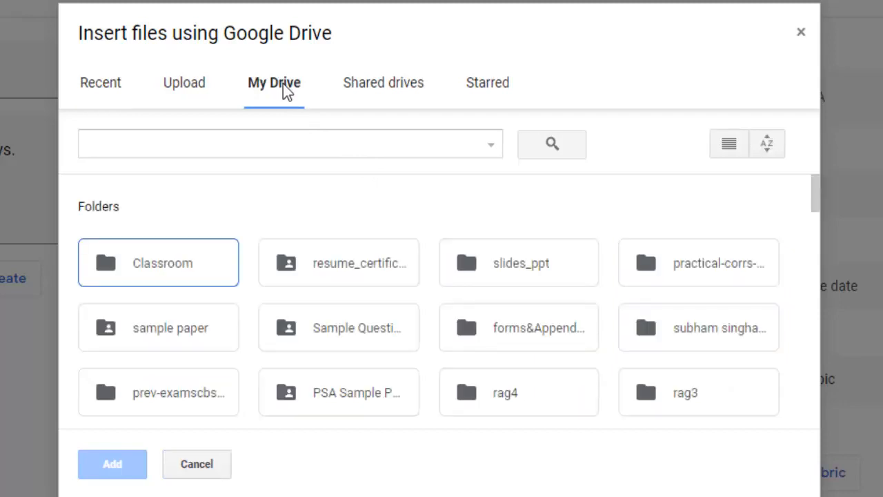
{"action": "double_click", "coordinate": [158, 264]}
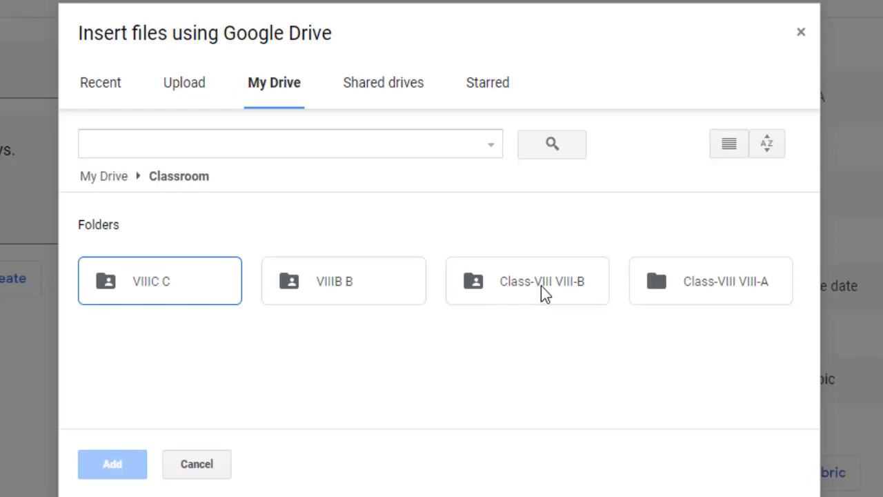
{"action": "double_click", "coordinate": [542, 288]}
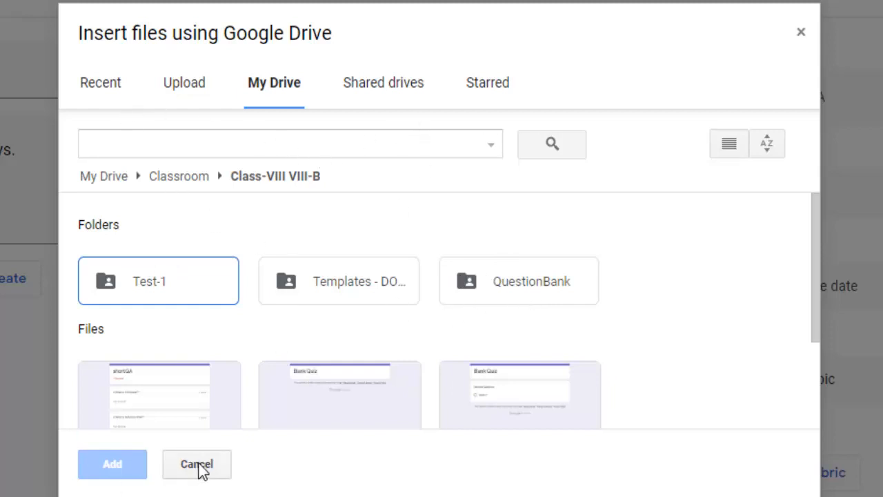
{"action": "left_click", "coordinate": [117, 88]}
{"action": "left_click", "coordinate": [281, 101]}
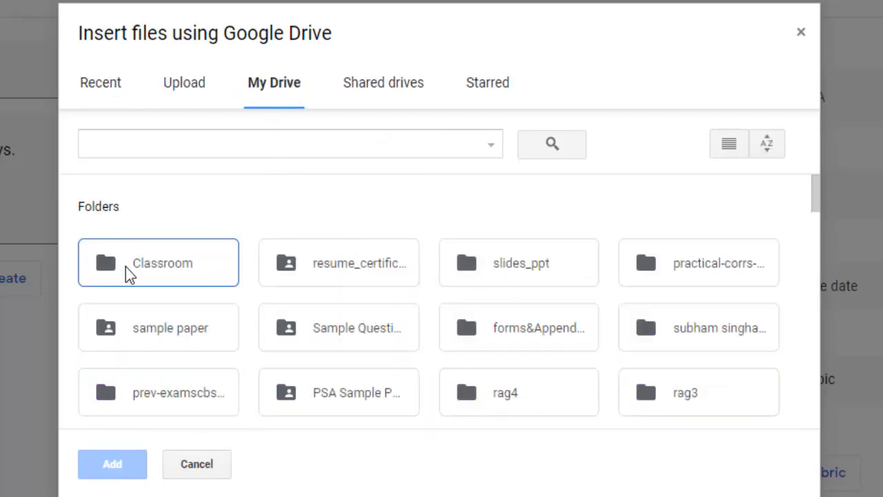
{"action": "double_click", "coordinate": [127, 272]}
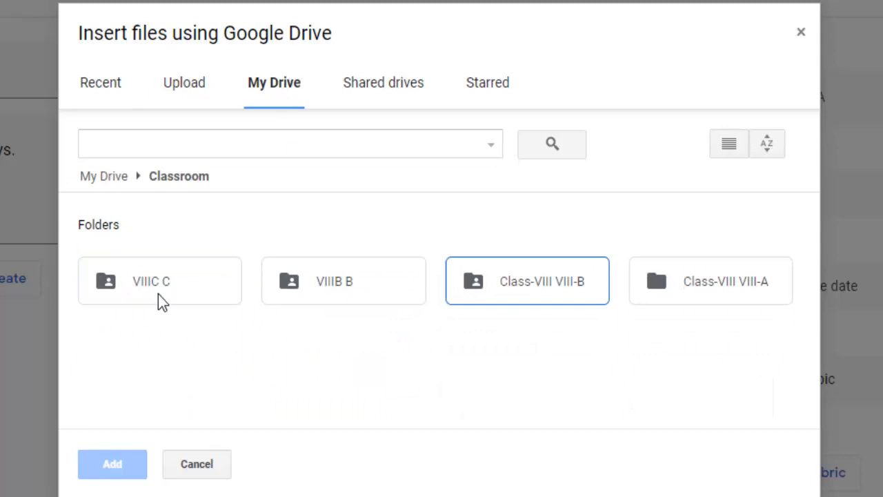
{"action": "double_click", "coordinate": [532, 290]}
{"action": "double_click", "coordinate": [531, 291]}
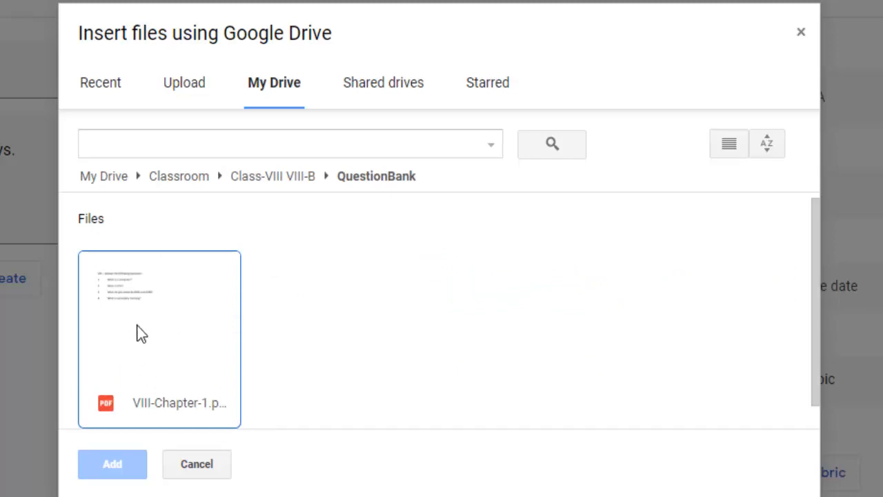
{"action": "left_click", "coordinate": [137, 332]}
{"action": "left_click", "coordinate": [140, 474]}
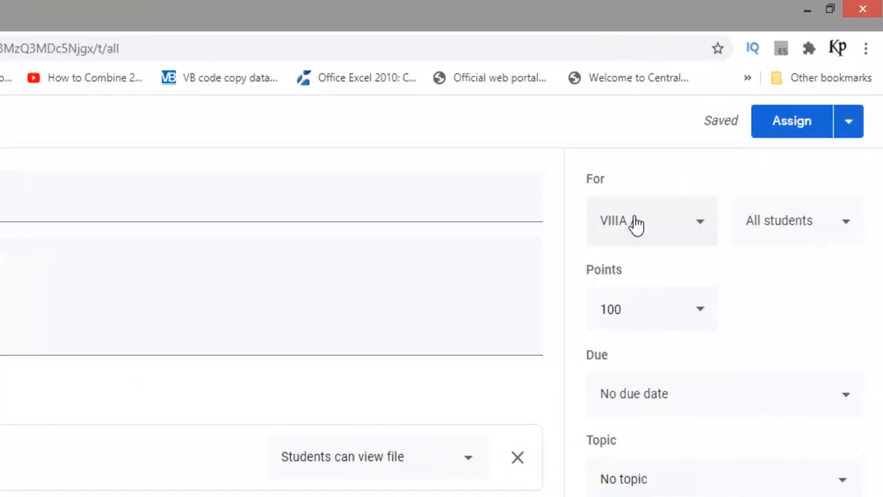
Step: Include classes VIIIC and VIIIB as recipients alongside VIIIA and assign the Chapter-1 work
{"action": "left_click", "coordinate": [690, 257]}
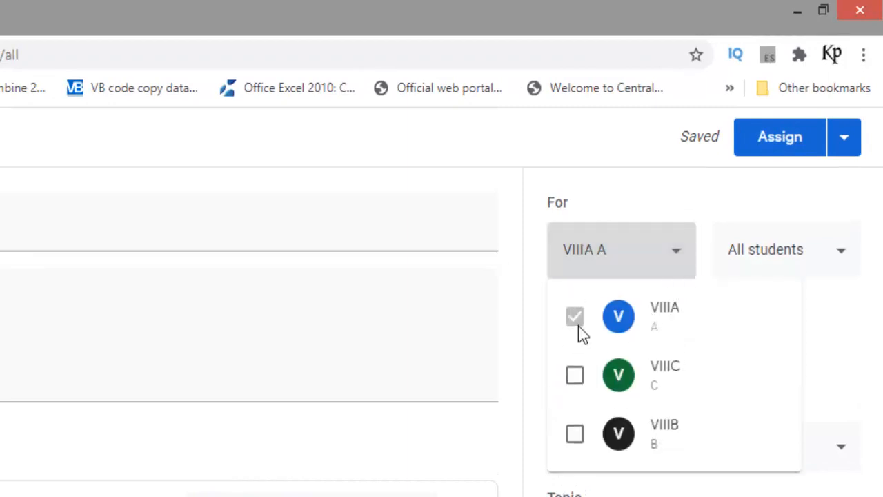
{"action": "left_click", "coordinate": [582, 375]}
{"action": "left_click", "coordinate": [576, 434]}
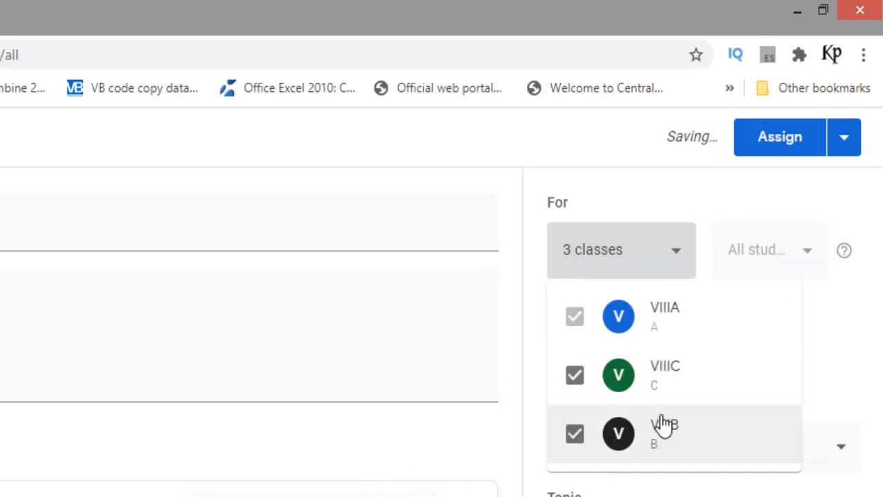
{"action": "left_click", "coordinate": [854, 153]}
{"action": "left_click", "coordinate": [850, 146]}
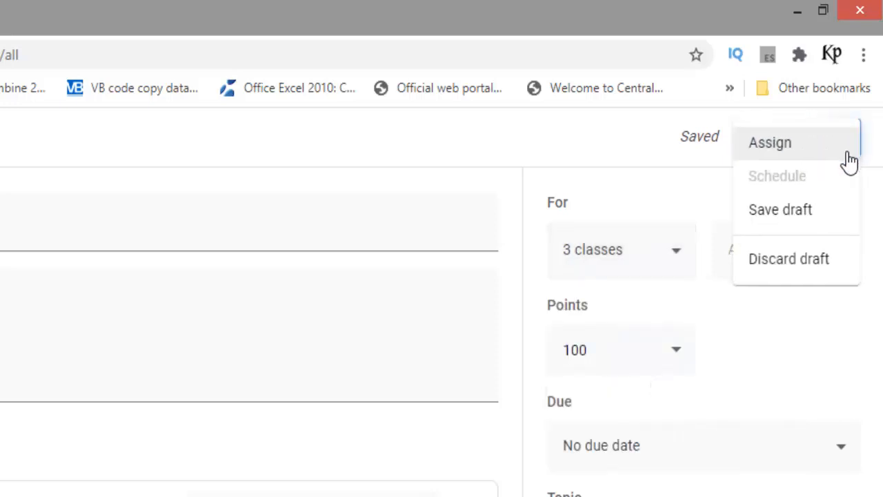
{"action": "left_click", "coordinate": [787, 146]}
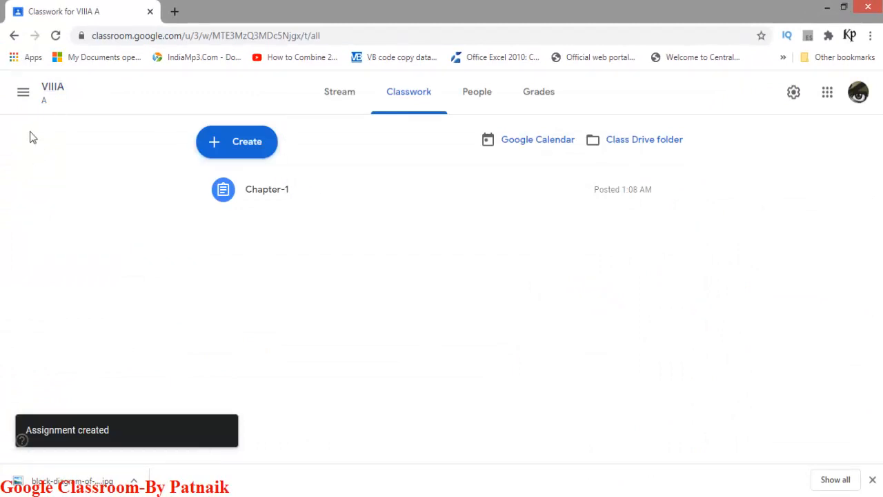
Step: Open class VIIIB from the class list and check its stream and classwork for the Chapter-1 assignment
{"action": "left_click", "coordinate": [23, 93]}
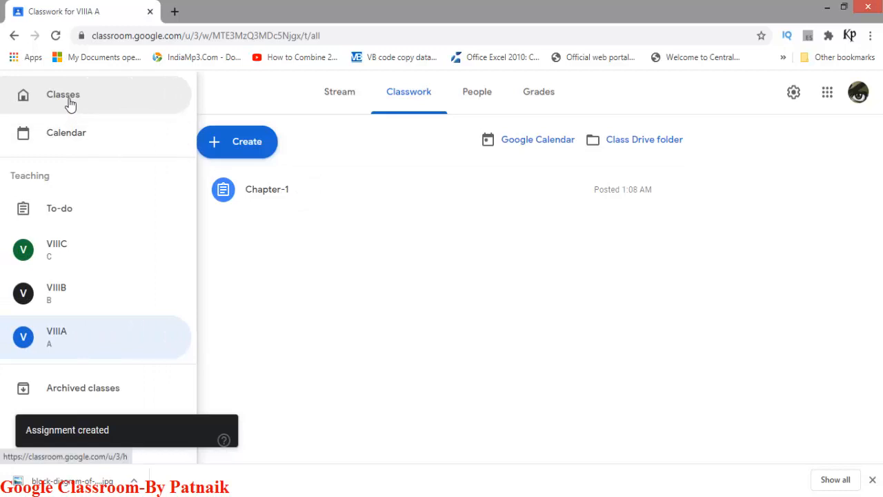
{"action": "left_click", "coordinate": [69, 104]}
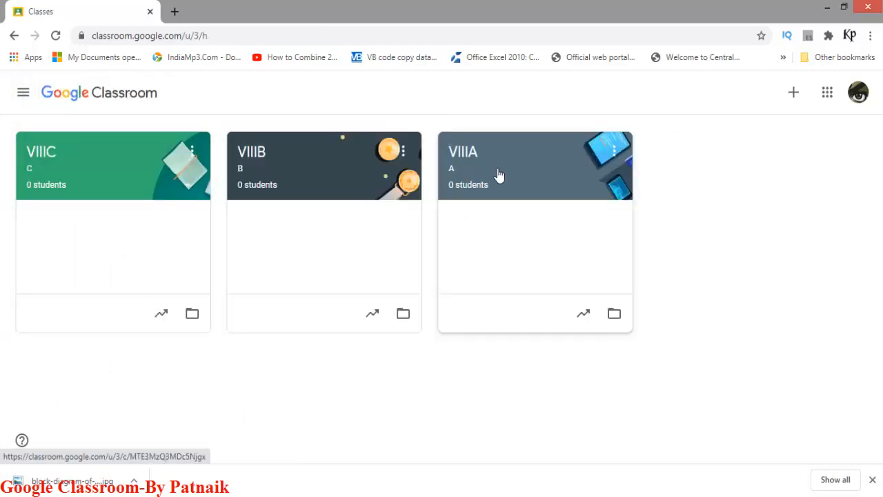
{"action": "left_click", "coordinate": [315, 182]}
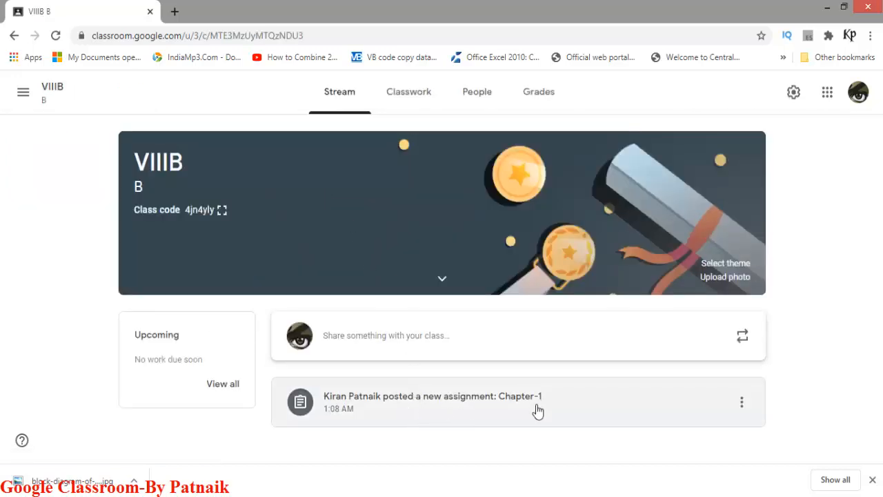
{"action": "left_click", "coordinate": [414, 91]}
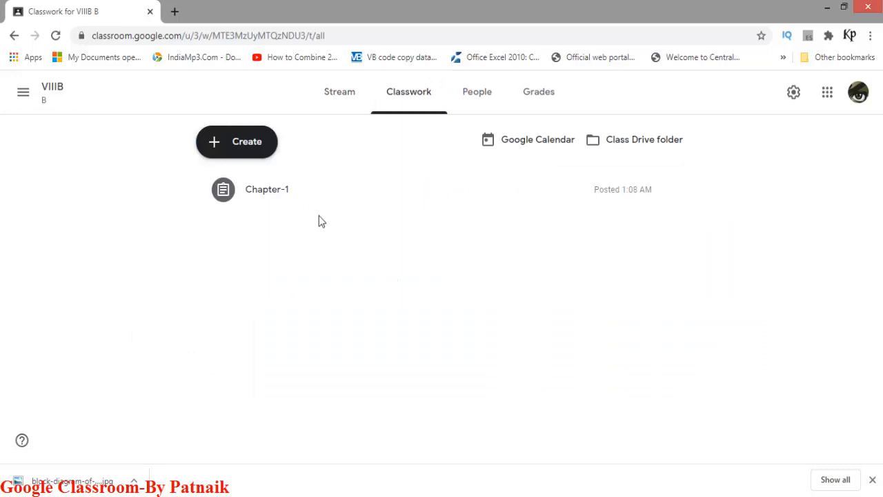
Step: Open class VIIIC from the class list and check its stream and classwork for the Chapter-1 assignment
{"action": "left_click", "coordinate": [23, 92]}
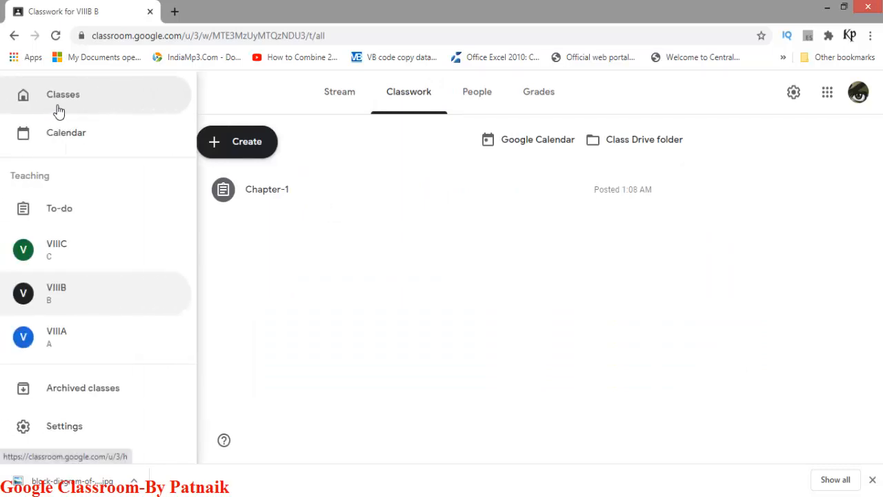
{"action": "left_click", "coordinate": [57, 98]}
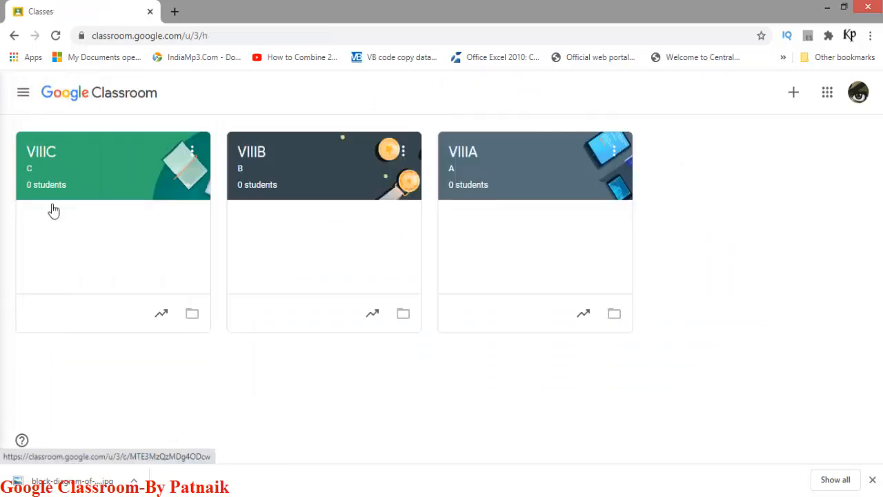
{"action": "left_click", "coordinate": [78, 172]}
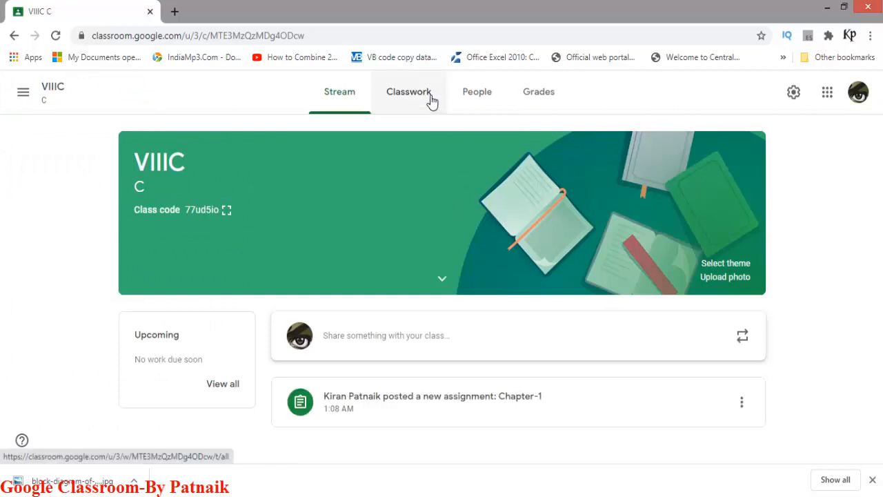
{"action": "left_click", "coordinate": [432, 101]}
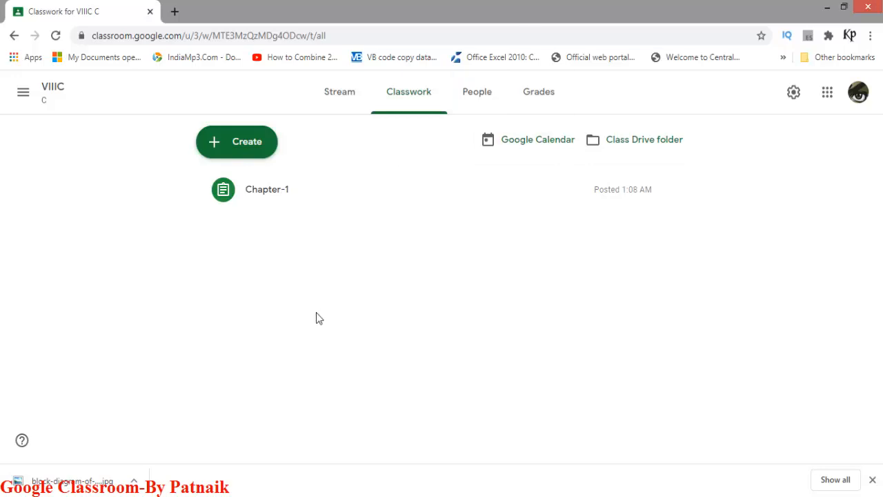
Step: Return to the list of classes, switch to the Word document, and review its question sections Q.A and Q.B
{"action": "left_click", "coordinate": [24, 94]}
{"action": "left_click", "coordinate": [59, 105]}
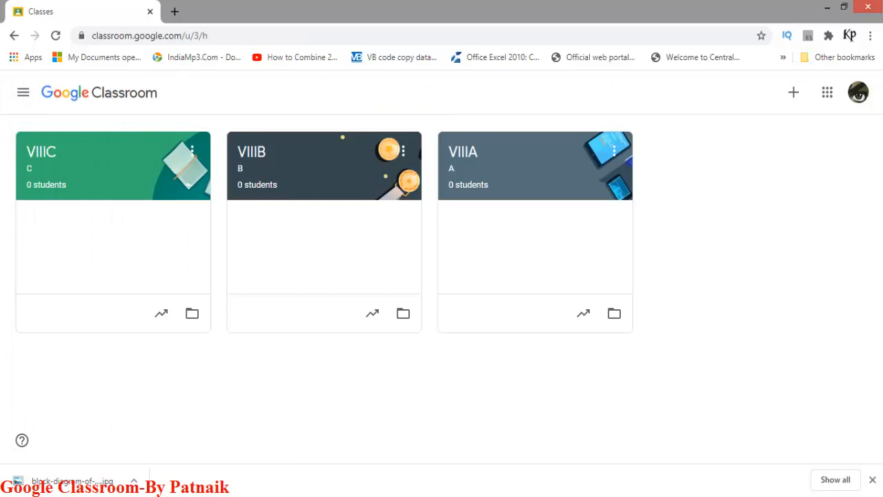
{"action": "left_click", "coordinate": [333, 495]}
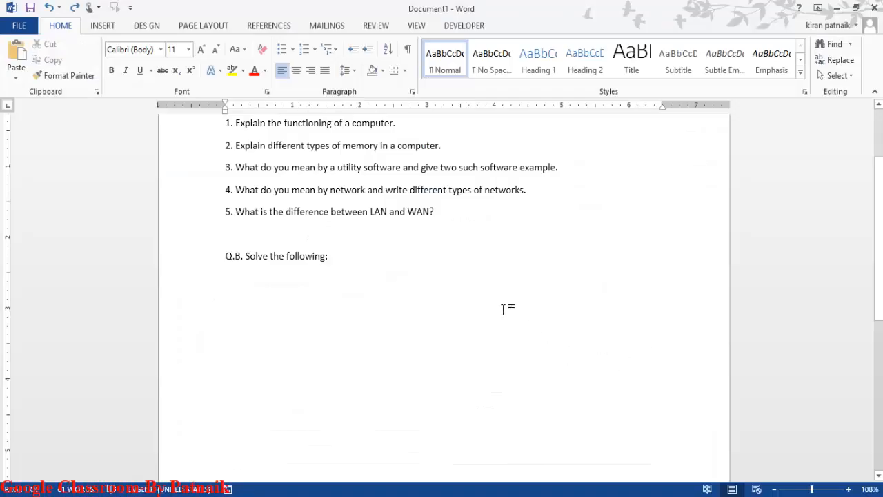
{"action": "scroll", "coordinate": [497, 290], "scroll_direction": "up", "scroll_amount": 3}
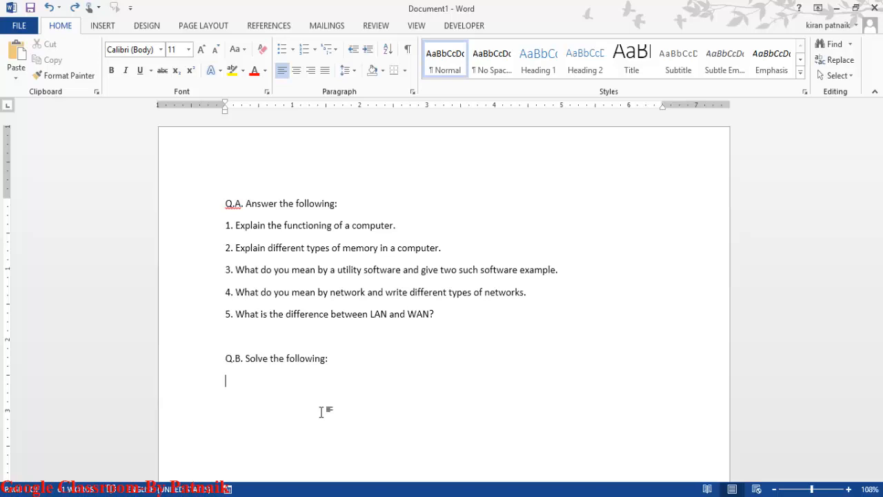
Step: Switch to the Class IX Math Number Systems sample paper in Chrome, check the Print Screen key image, and capture a screenshot of the sample paper
{"action": "mouse_move", "coordinate": [289, 491]}
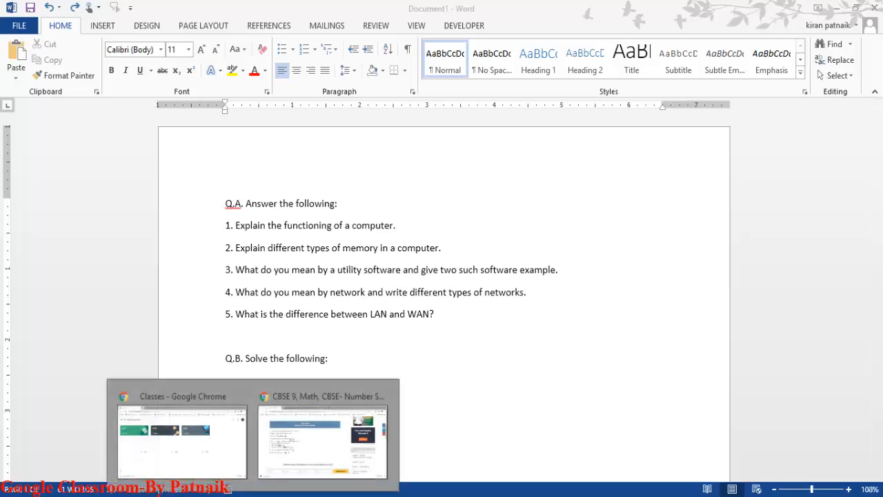
{"action": "left_click", "coordinate": [338, 460]}
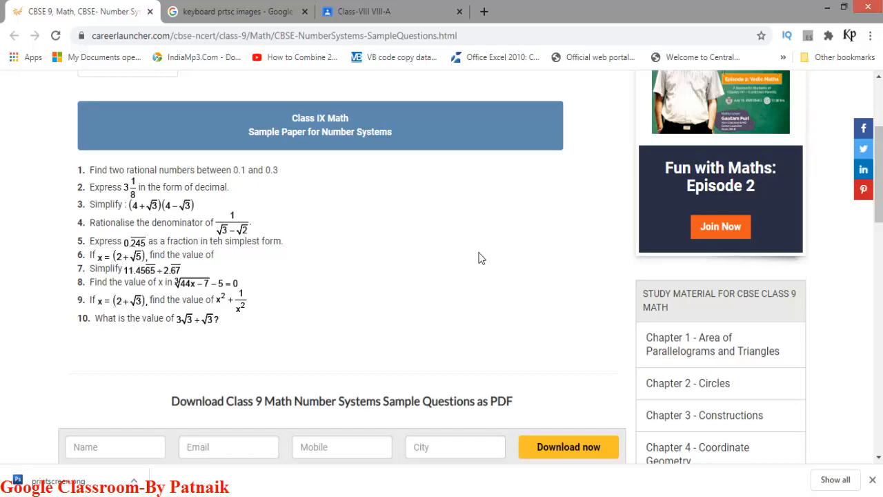
{"action": "left_click", "coordinate": [234, 11]}
{"action": "left_click", "coordinate": [238, 11]}
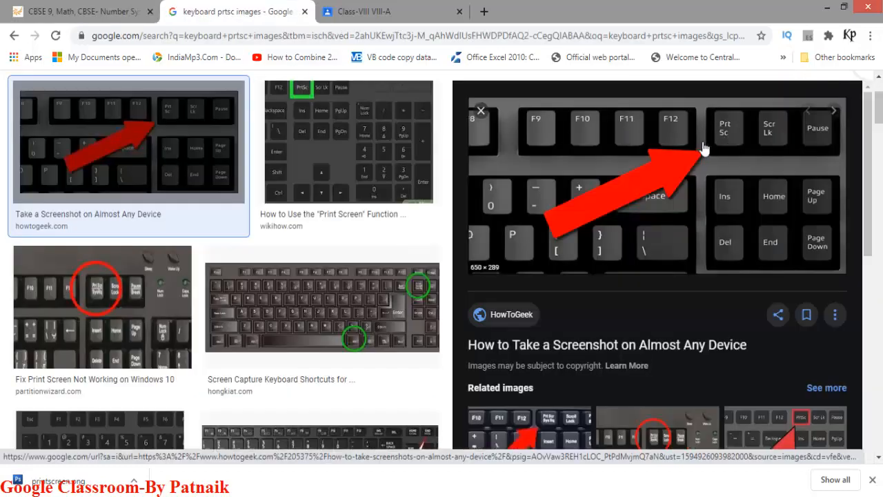
{"action": "left_click", "coordinate": [90, 12]}
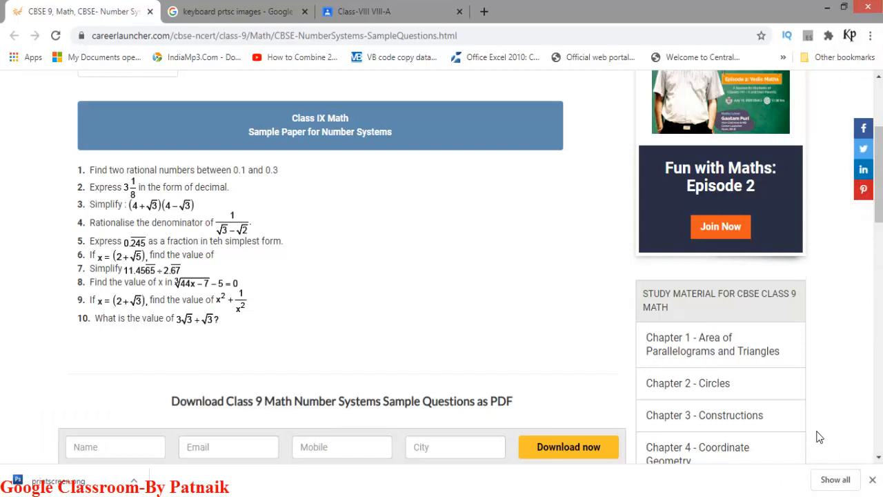
{"action": "key", "text": "Print"}
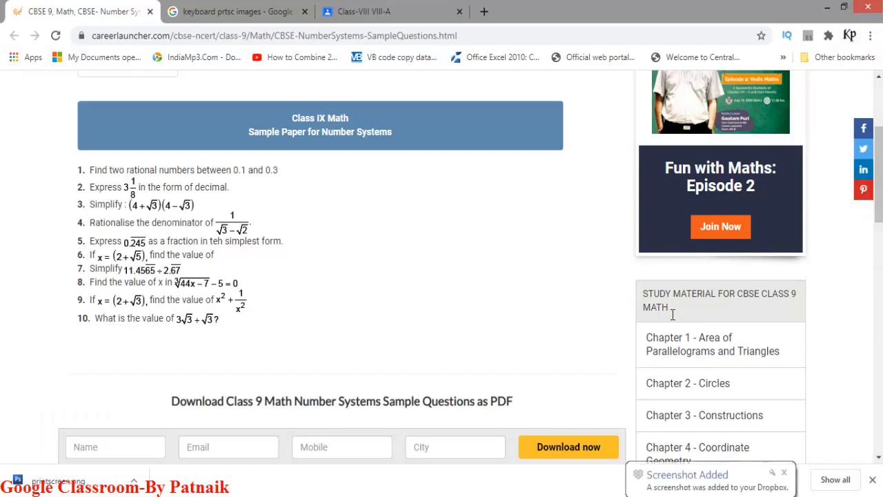
Step: Return to the Word document and paste the sample paper screenshot below the Q.B. Solve the following heading
{"action": "key", "text": "alt+Tab"}
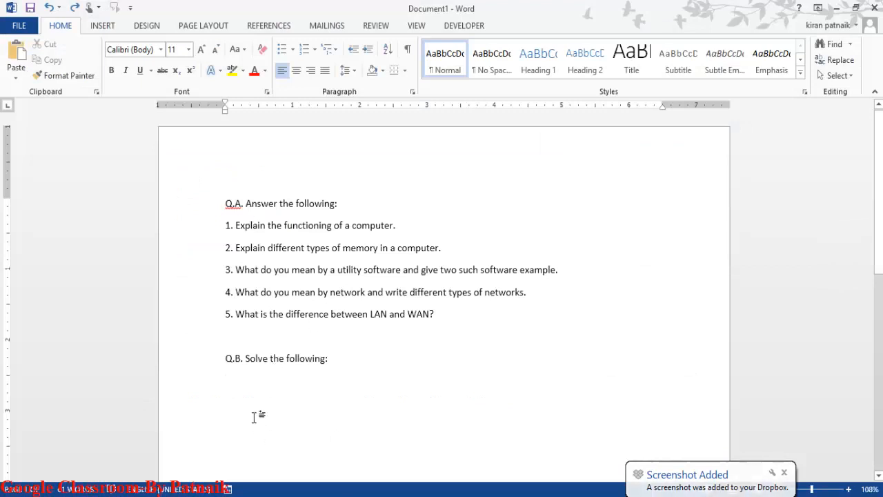
{"action": "key", "text": "ctrl+v"}
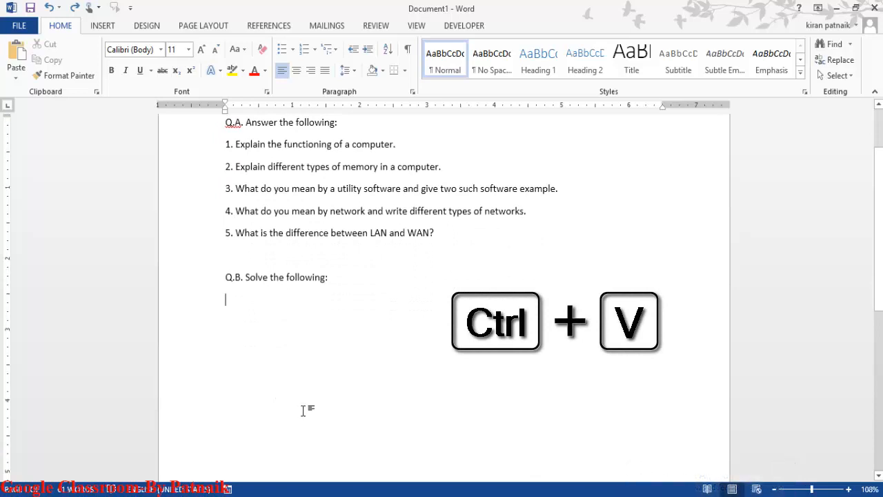
{"action": "left_click", "coordinate": [383, 278]}
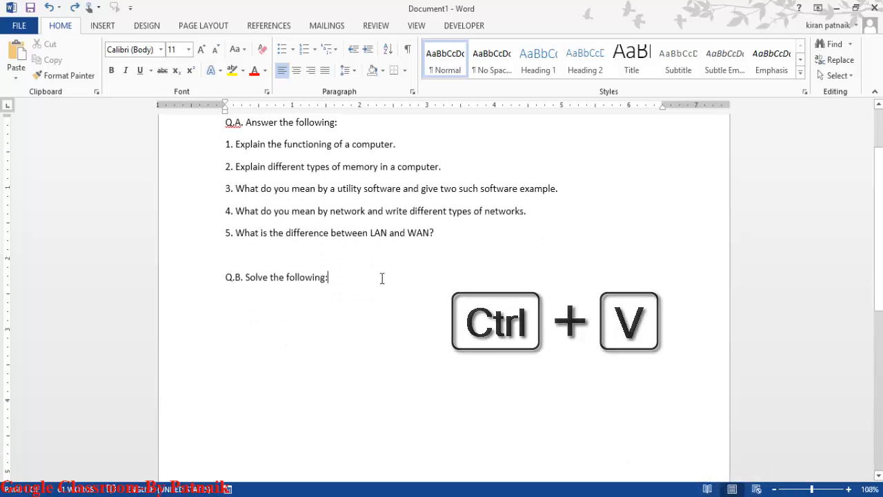
{"action": "left_click", "coordinate": [295, 317]}
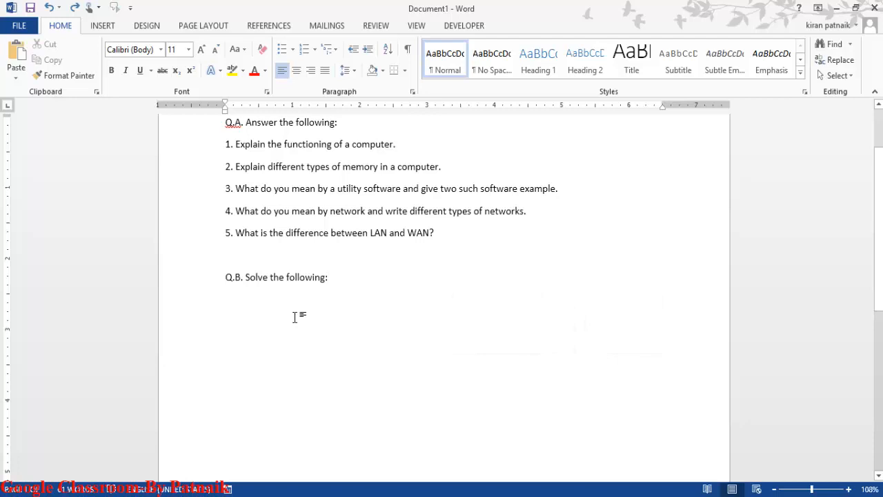
{"action": "key", "text": "ctrl+v"}
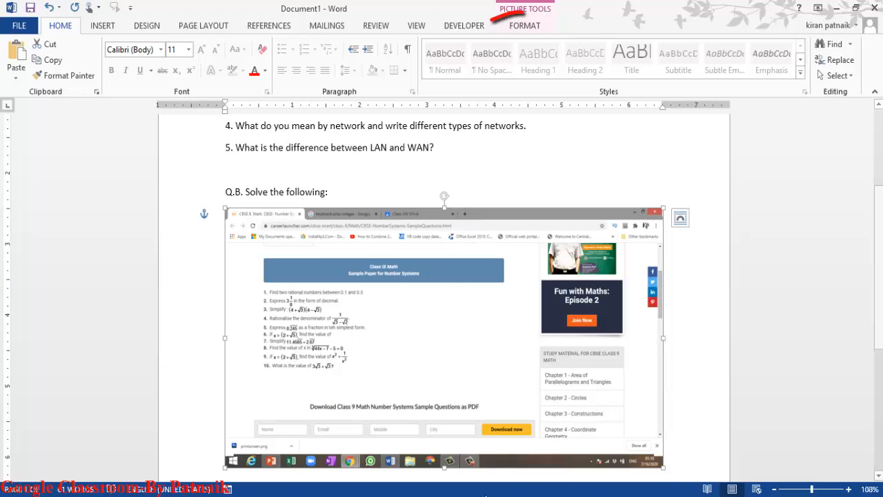
Step: Crop the pasted screenshot on all four sides so only the ten numbered maths questions remain
{"action": "left_click", "coordinate": [524, 32]}
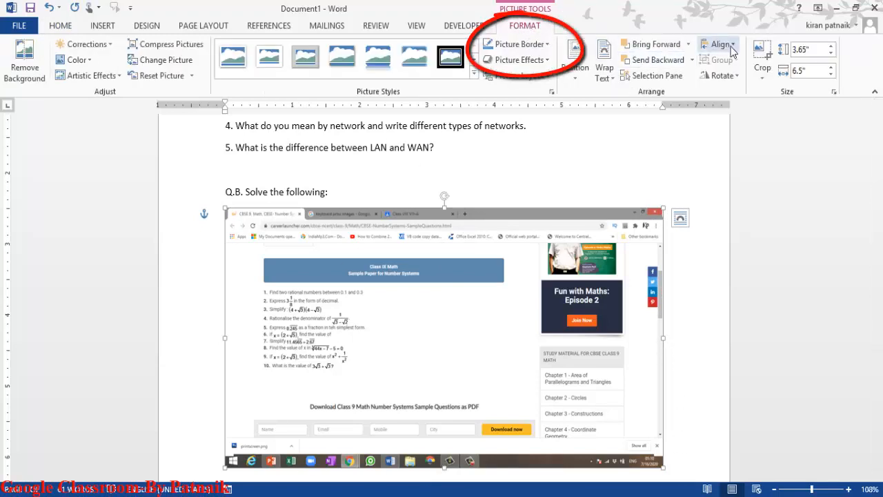
{"action": "left_click", "coordinate": [765, 59]}
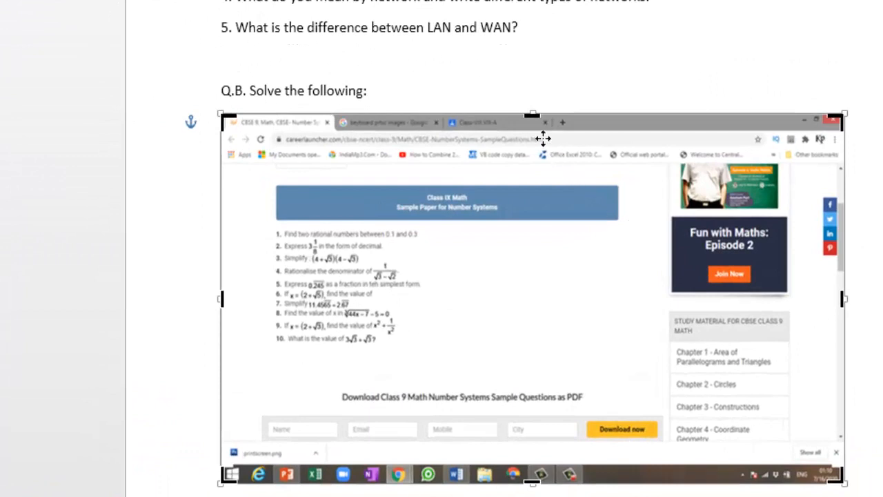
{"action": "left_click_drag", "start_coordinate": [535, 119], "coordinate": [547, 238]}
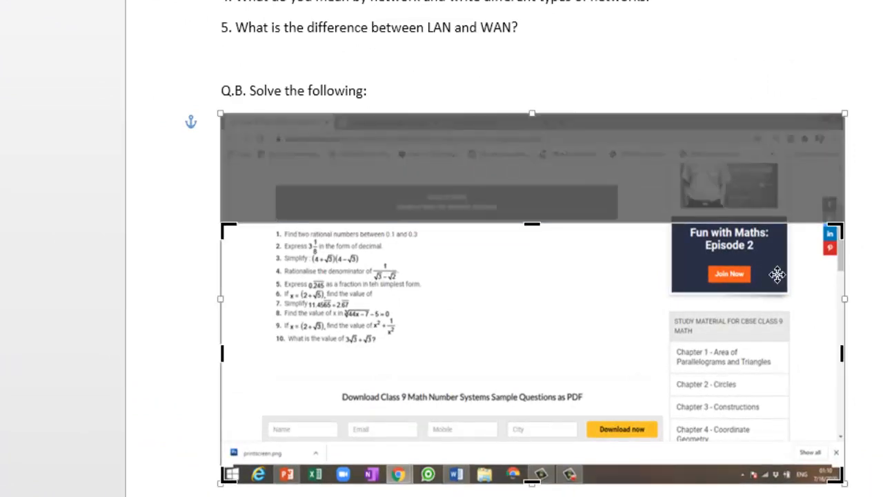
{"action": "left_click_drag", "start_coordinate": [534, 481], "coordinate": [546, 351]}
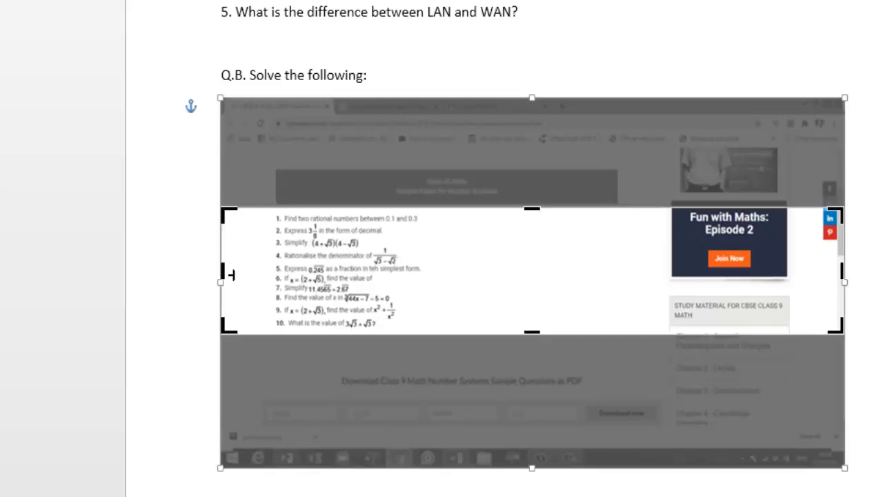
{"action": "left_click_drag", "start_coordinate": [234, 278], "coordinate": [274, 277]}
{"action": "left_click_drag", "start_coordinate": [854, 281], "coordinate": [452, 282]}
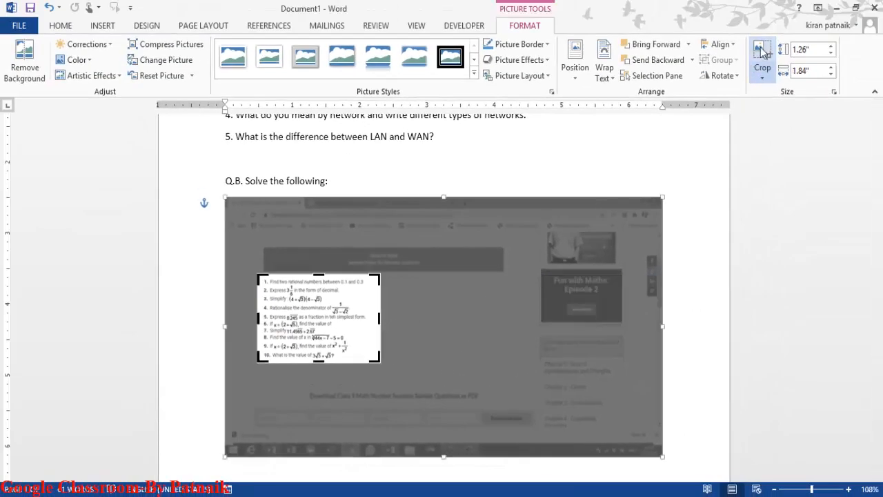
{"action": "left_click", "coordinate": [762, 55]}
Step: Move the cropped picture directly under the Q.B heading and enlarge it to about 3.39" high by 4.94" wide
{"action": "left_click_drag", "start_coordinate": [320, 311], "coordinate": [293, 238]}
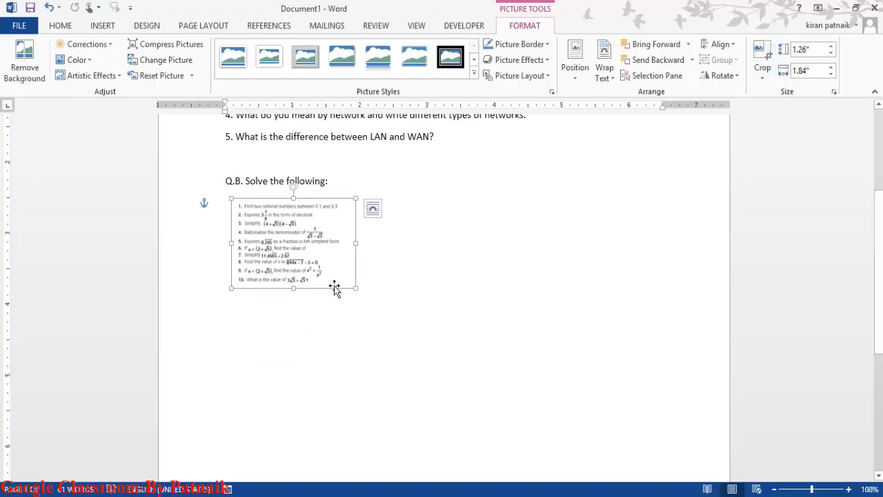
{"action": "left_click_drag", "start_coordinate": [356, 288], "coordinate": [573, 410]}
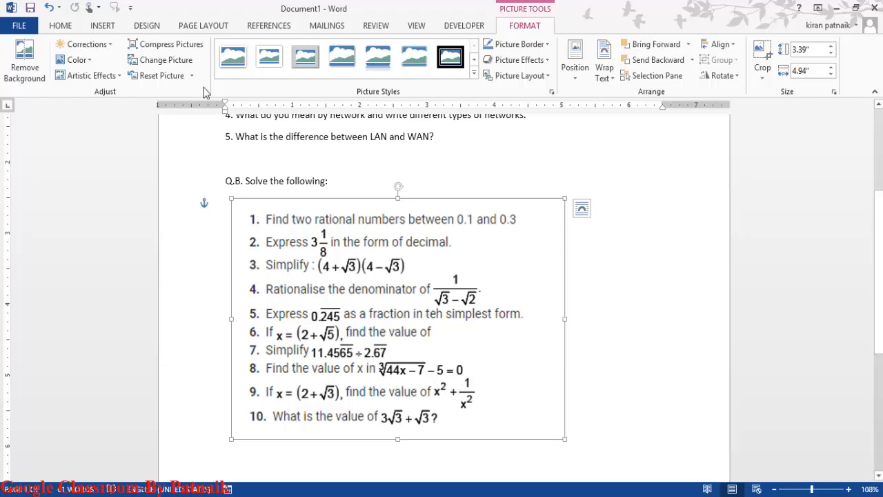
Step: Save the document as a PDF named 9th-Maths-chapter1Test in the googleclassroom-tutorial folder on the computer
{"action": "left_click", "coordinate": [19, 26]}
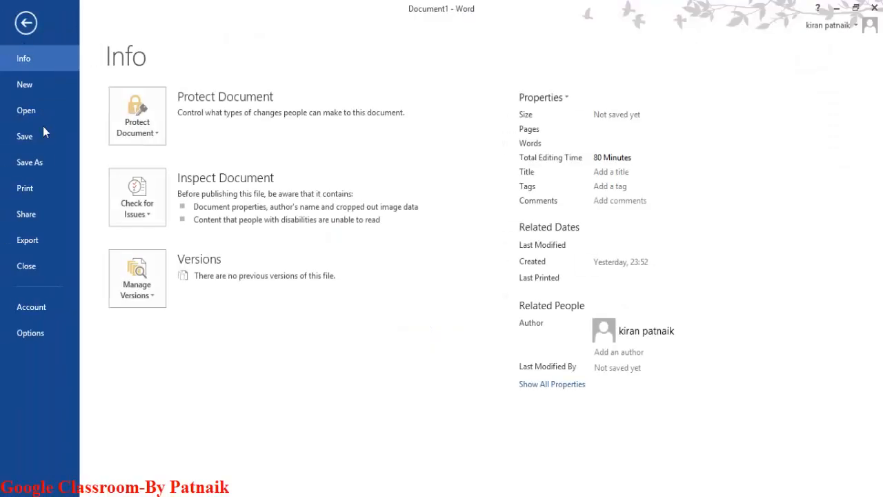
{"action": "left_click", "coordinate": [38, 166]}
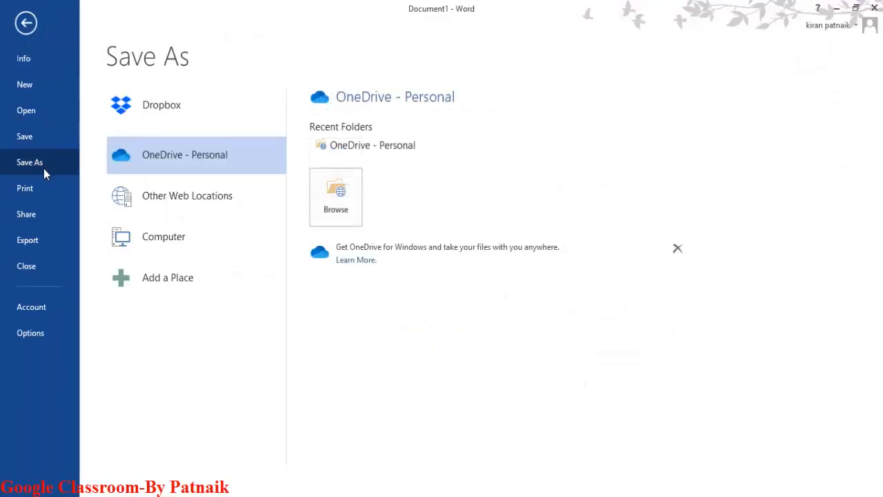
{"action": "left_click", "coordinate": [180, 245]}
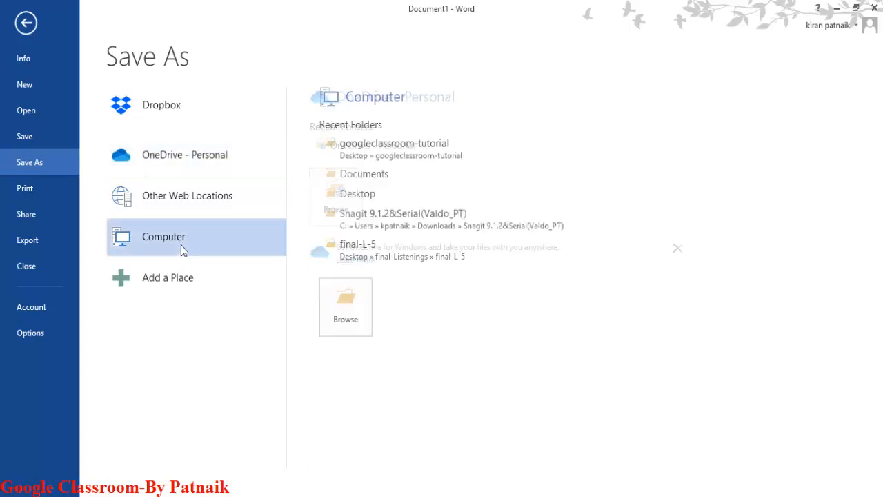
{"action": "left_click", "coordinate": [412, 150]}
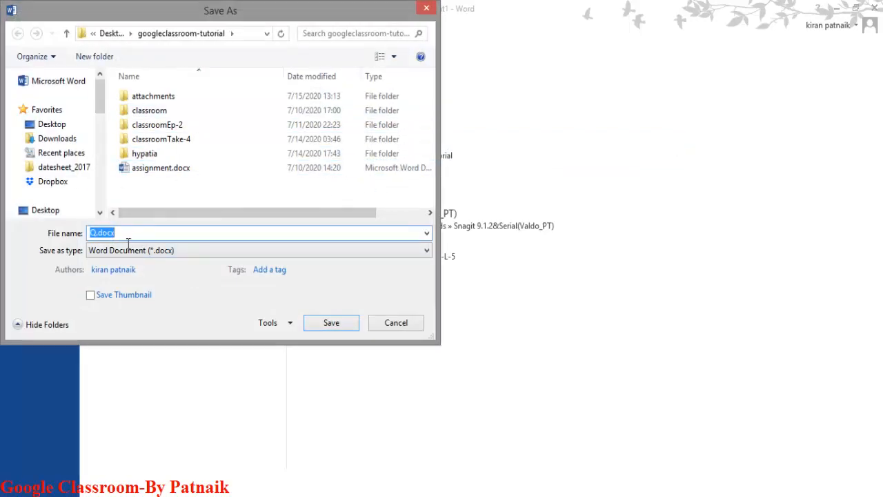
{"action": "type", "text": "9th-Maths-chapter1Test"}
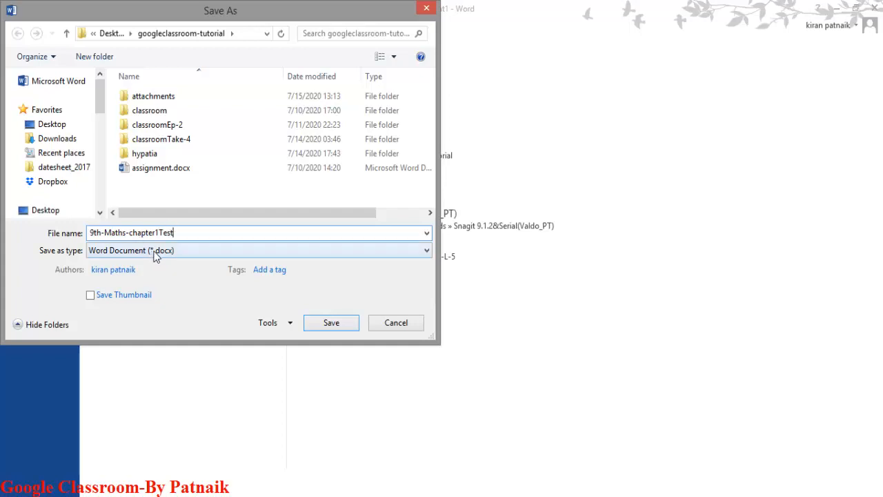
{"action": "left_click", "coordinate": [427, 250]}
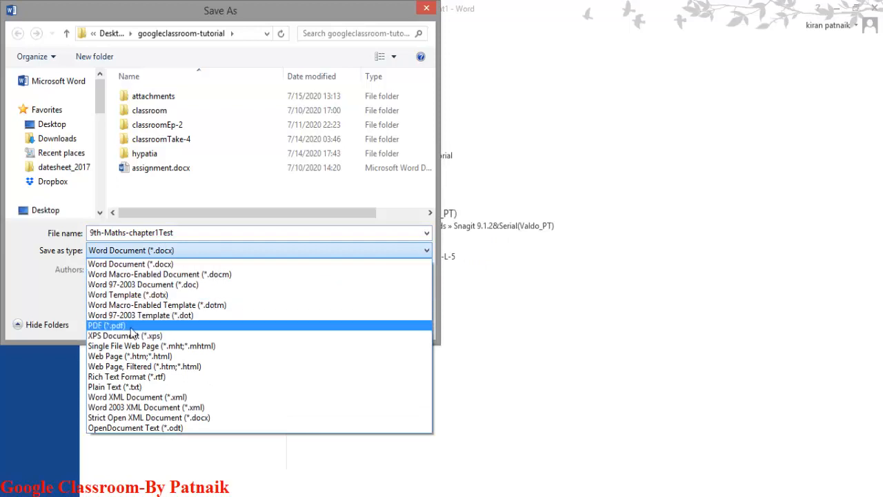
{"action": "left_click", "coordinate": [131, 327]}
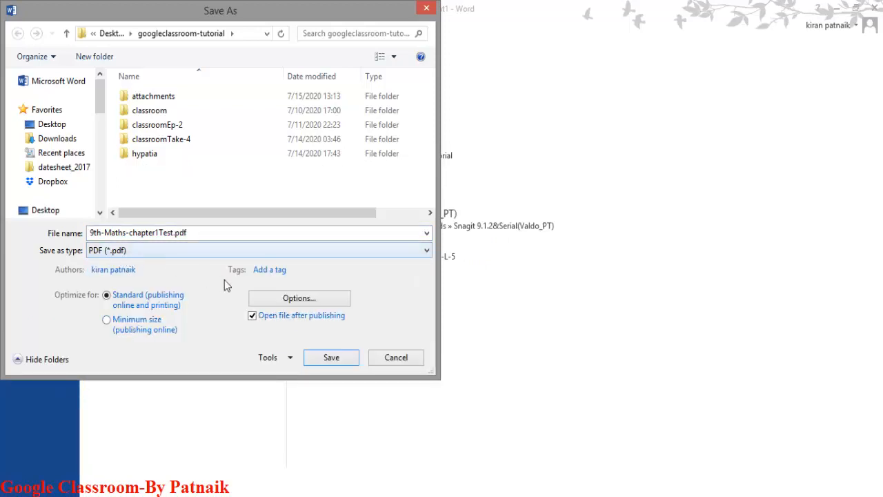
{"action": "left_click", "coordinate": [331, 358]}
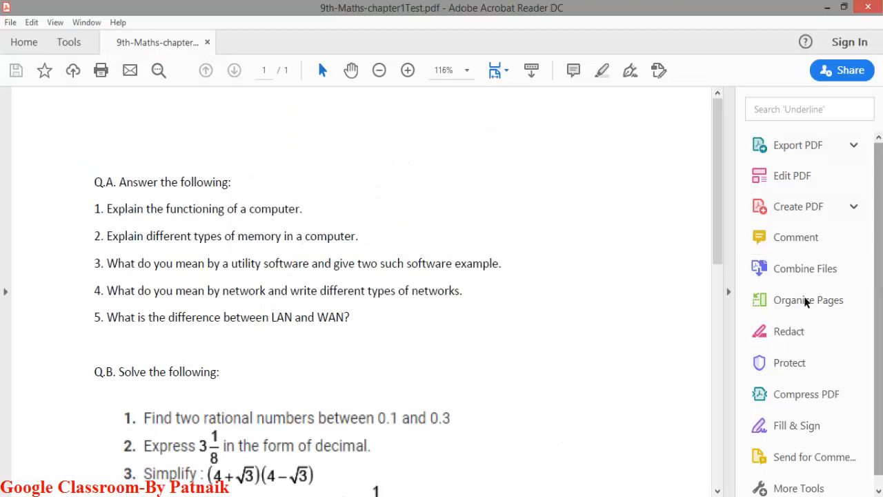
Step: Review both question sections of the exported PDF with the tools pane collapsed, and close the PDF reader
{"action": "left_click", "coordinate": [728, 291]}
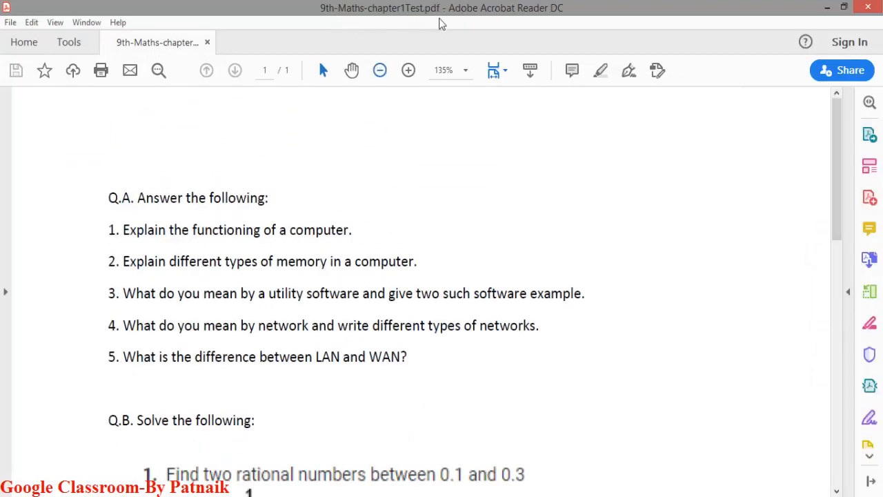
{"action": "scroll", "coordinate": [291, 265], "scroll_direction": "down", "scroll_amount": 5}
{"action": "scroll", "coordinate": [302, 269], "scroll_direction": "down", "scroll_amount": 4}
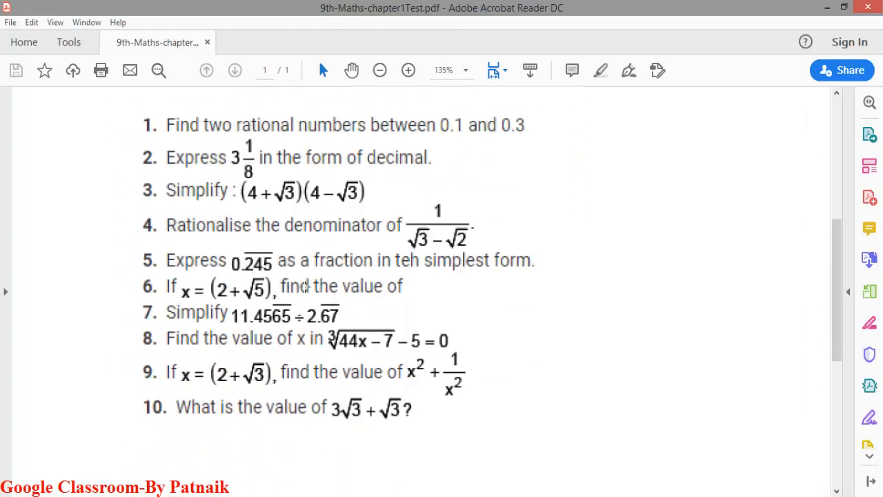
{"action": "left_click", "coordinate": [867, 7]}
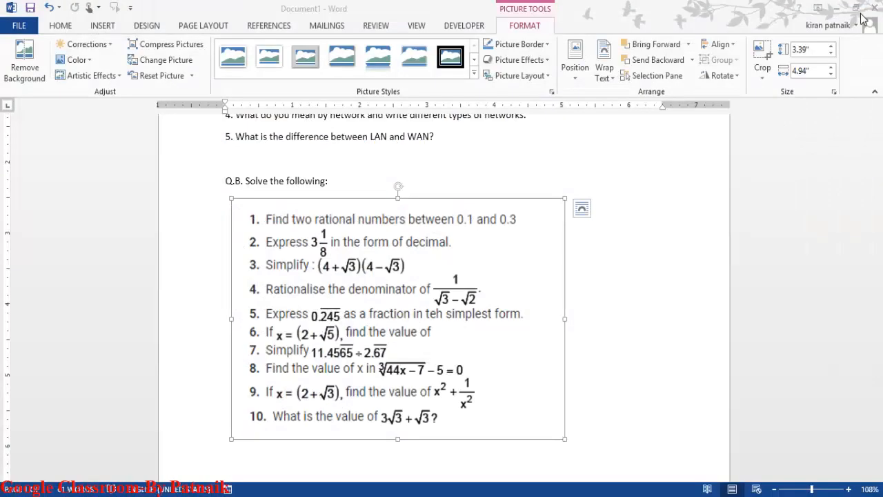
Step: Keep the Word document open, and minimize it and the sample paper browser window to return to the Google Classroom class list
{"action": "left_click", "coordinate": [875, 8]}
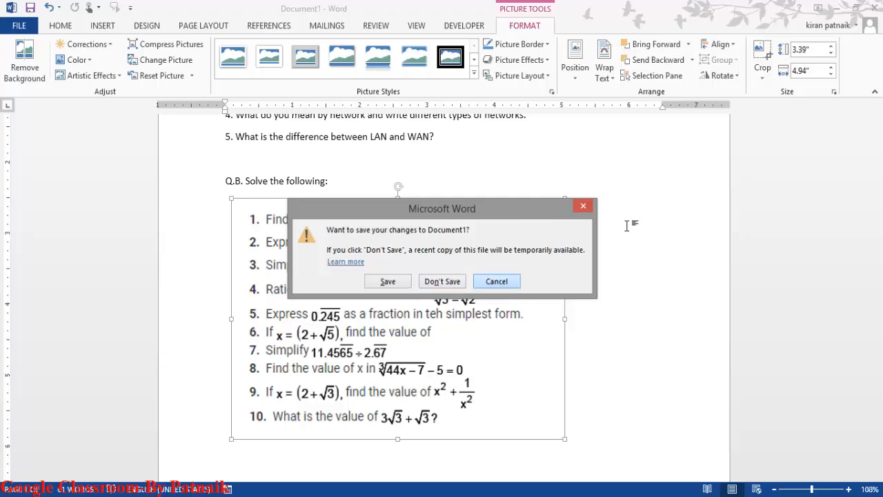
{"action": "left_click", "coordinate": [507, 282]}
{"action": "left_click", "coordinate": [836, 9]}
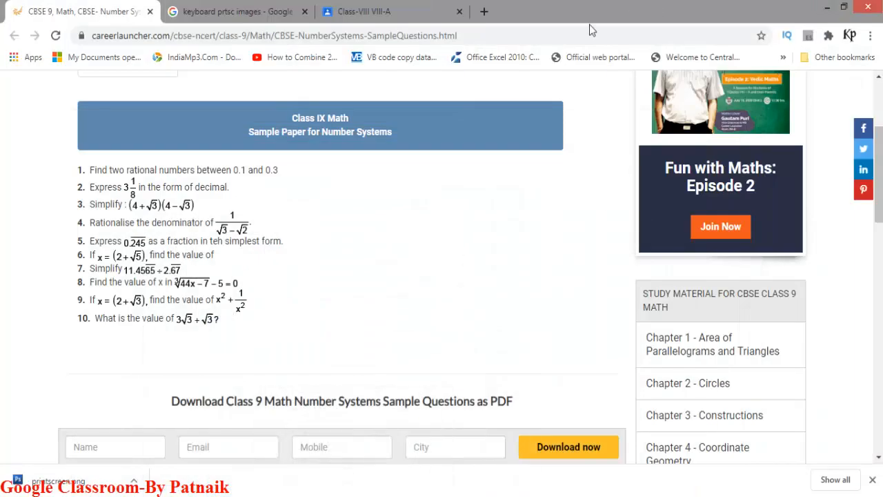
{"action": "left_click", "coordinate": [827, 9]}
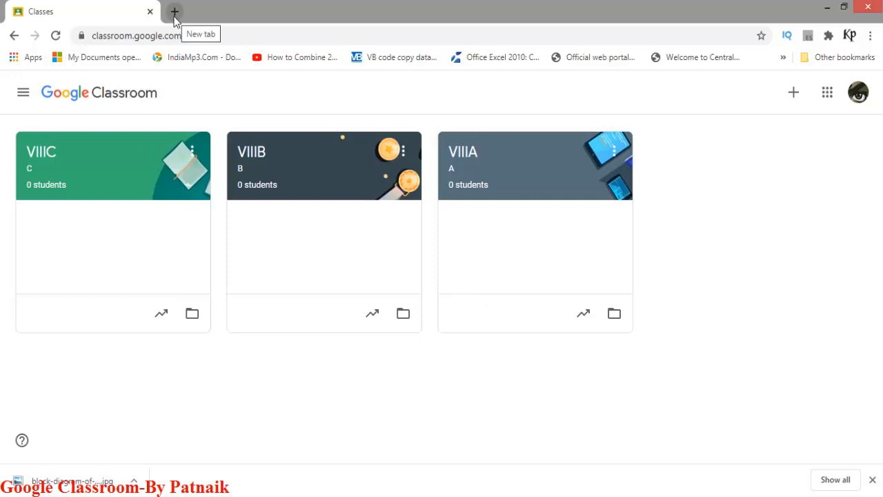
Step: Open Google Drive from the Chrome apps page, look inside the Classroom folder, and go back to My Drive
{"action": "left_click", "coordinate": [15, 59]}
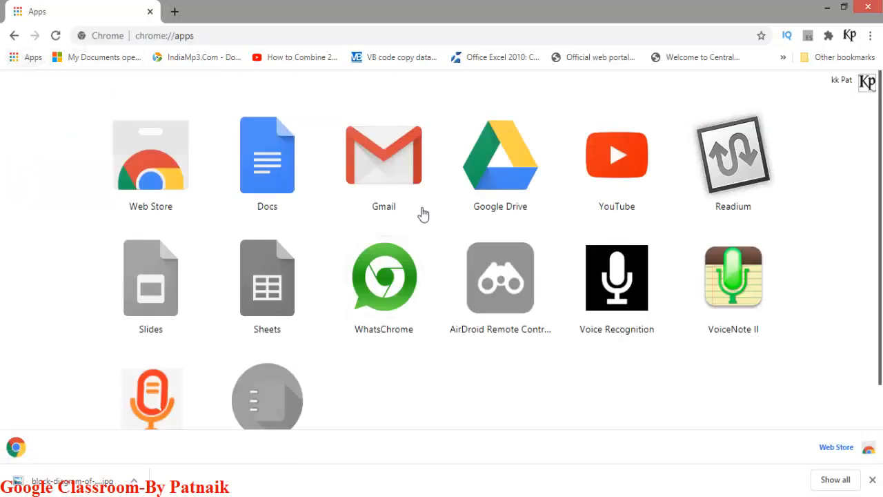
{"action": "left_click", "coordinate": [504, 188]}
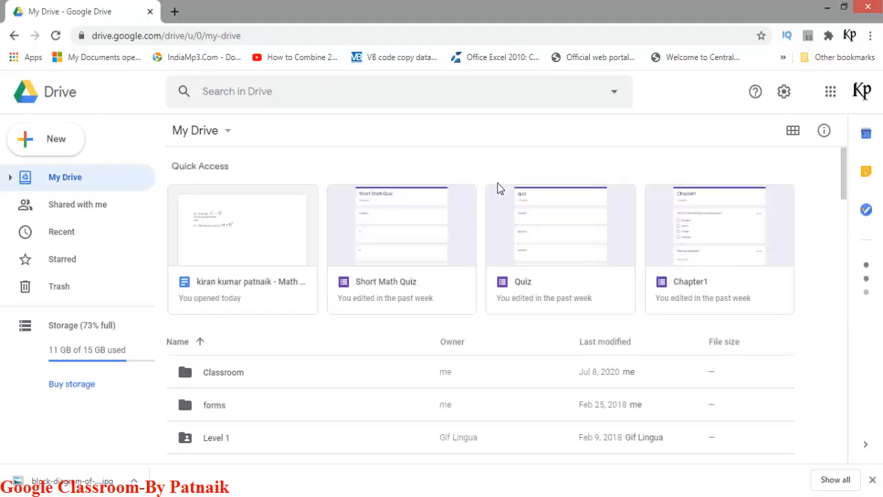
{"action": "double_click", "coordinate": [220, 374]}
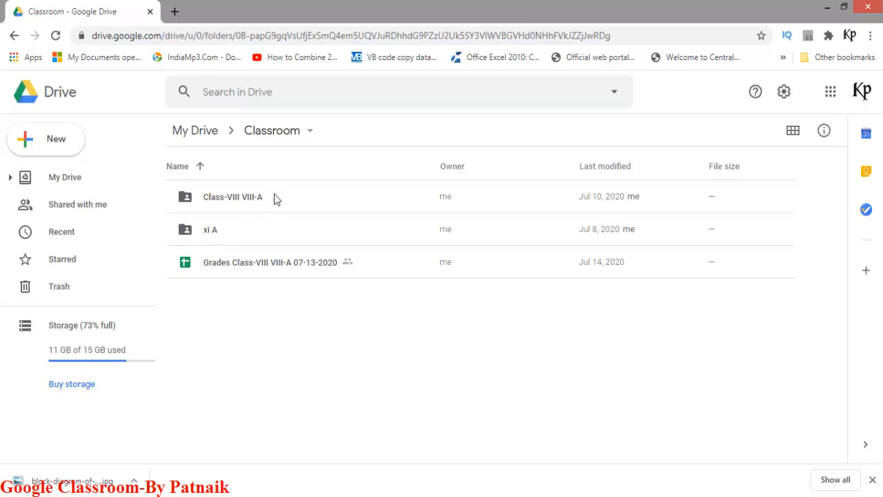
{"action": "left_click", "coordinate": [15, 35]}
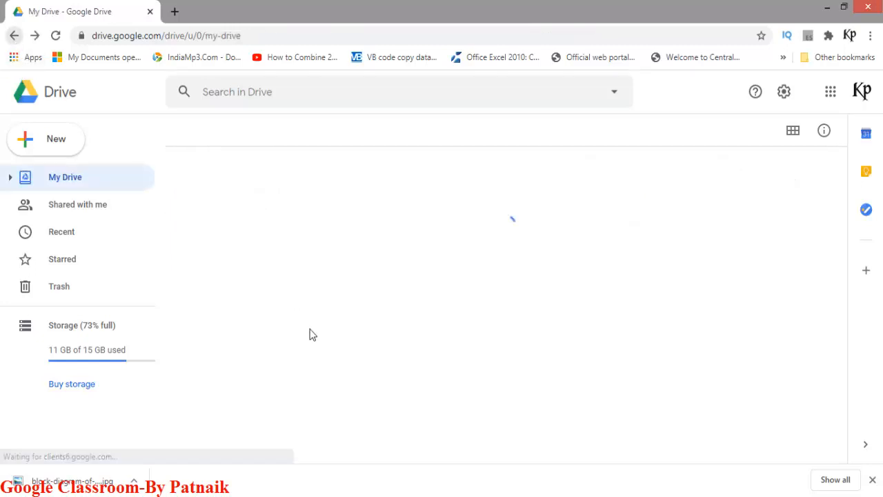
Step: Return to Google Classroom and open the QuestionBank folder in Drive from the VIIIA class's classwork
{"action": "left_click", "coordinate": [14, 36]}
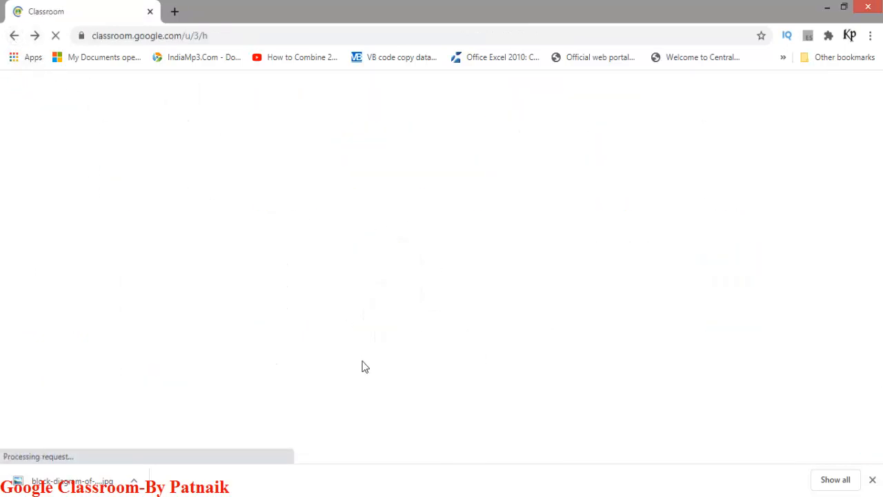
{"action": "left_click", "coordinate": [482, 169]}
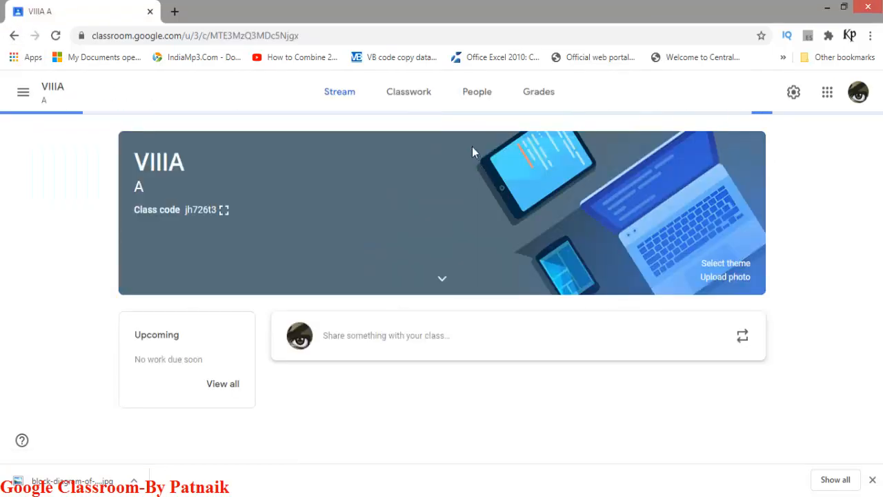
{"action": "left_click", "coordinate": [420, 96]}
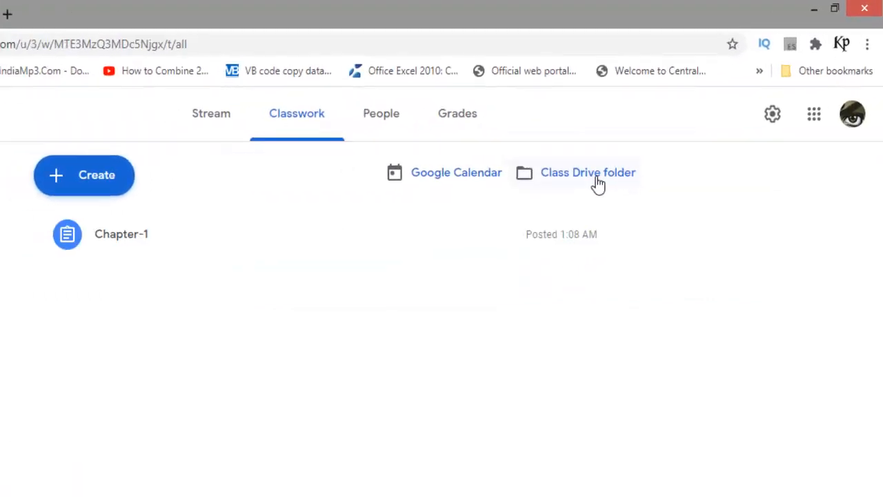
{"action": "left_click", "coordinate": [584, 182]}
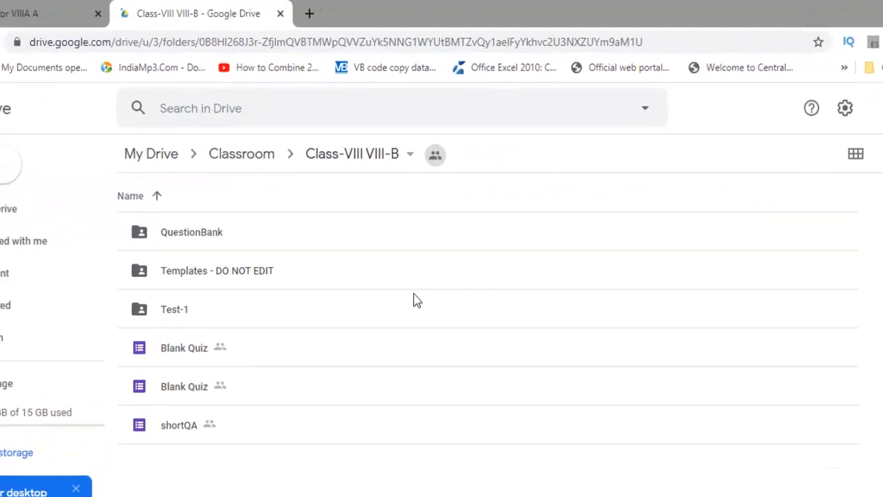
{"action": "double_click", "coordinate": [213, 254]}
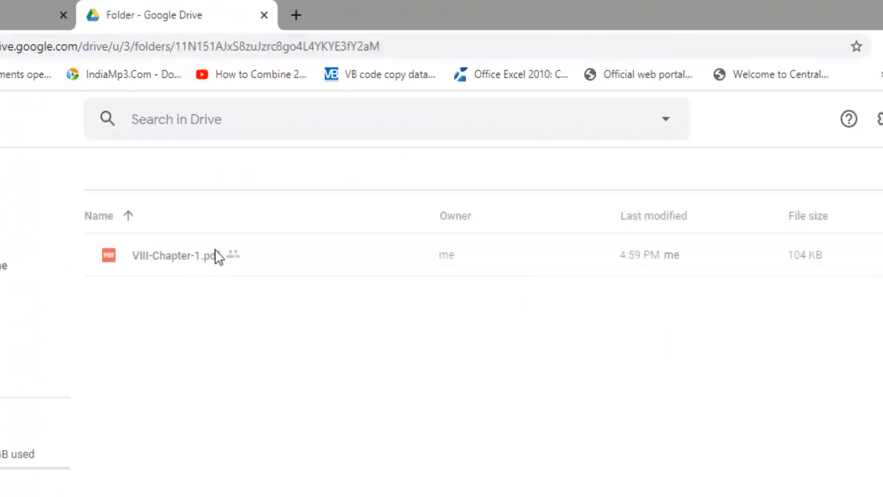
Step: Upload 9th-Maths-chapter1Test.pdf from the desktop's googleclassroom-tutorial folder into QuestionBank, and close the Drive page
{"action": "right_click", "coordinate": [261, 347]}
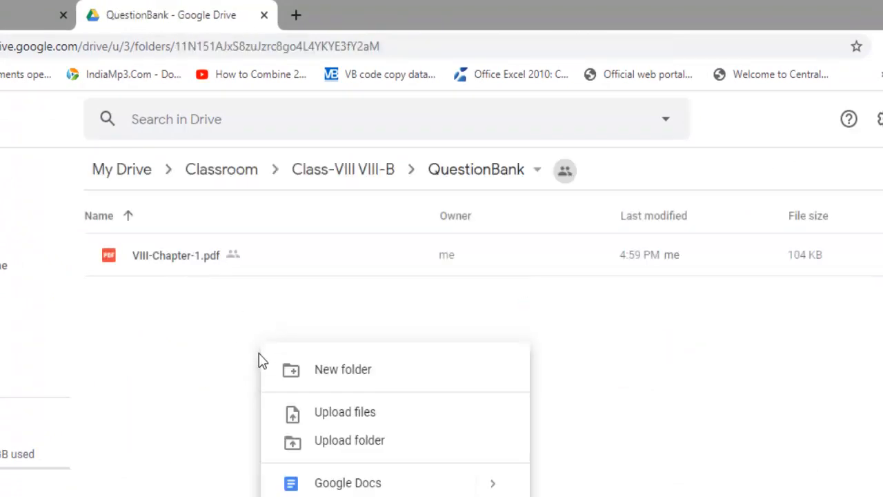
{"action": "left_click", "coordinate": [357, 414]}
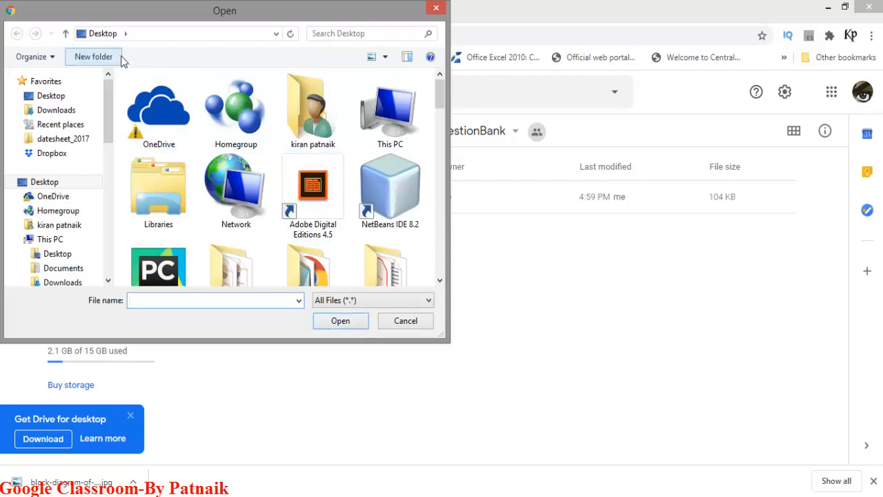
{"action": "left_click", "coordinate": [314, 193]}
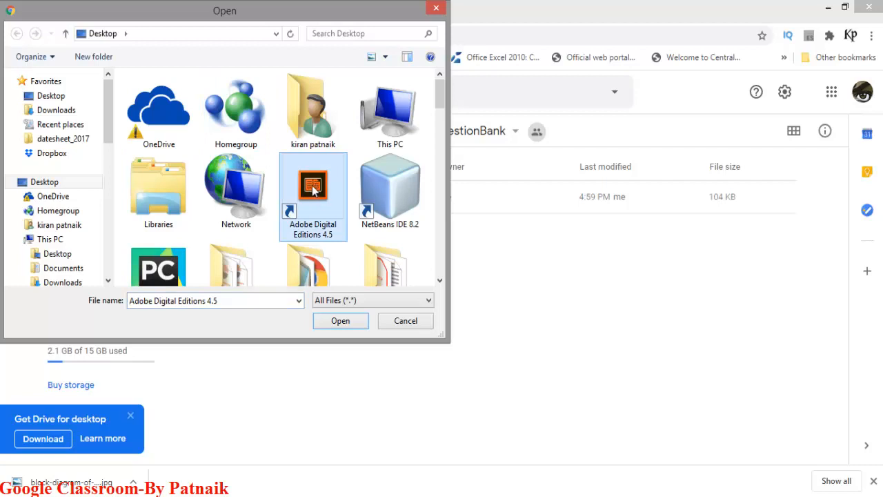
{"action": "scroll", "coordinate": [322, 207], "scroll_direction": "down", "scroll_amount": 5}
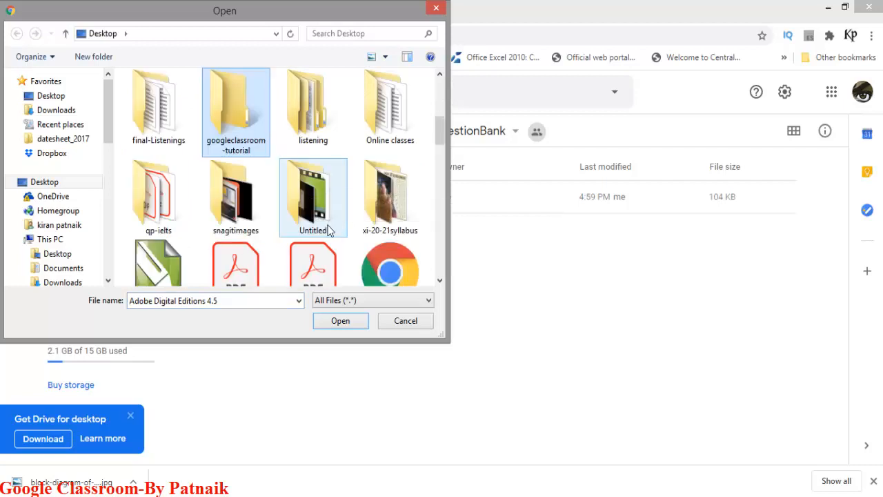
{"action": "double_click", "coordinate": [245, 140]}
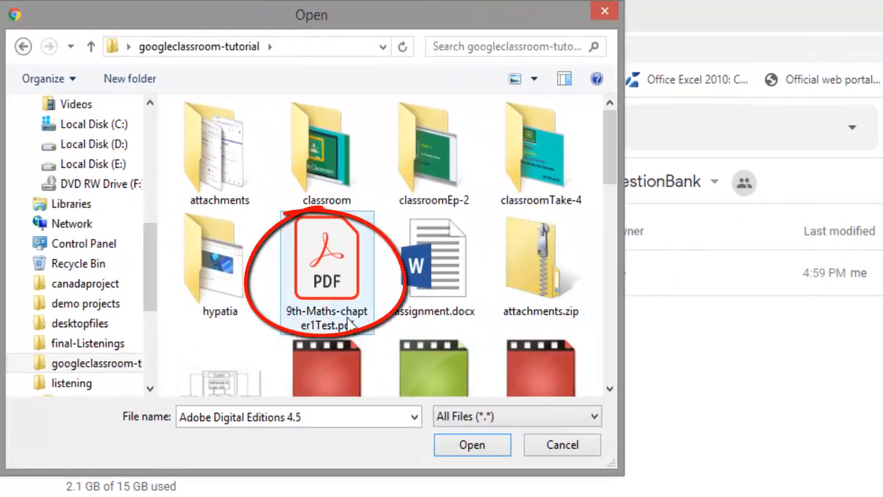
{"action": "left_click", "coordinate": [327, 289]}
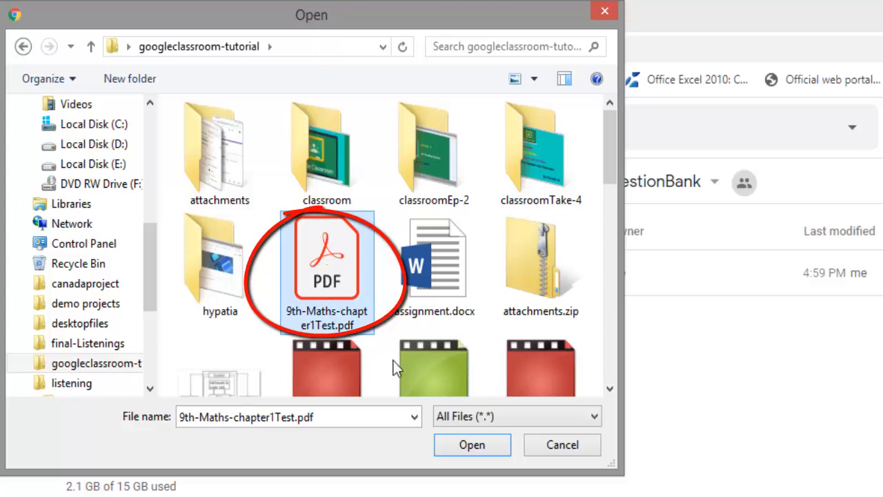
{"action": "left_click", "coordinate": [484, 442]}
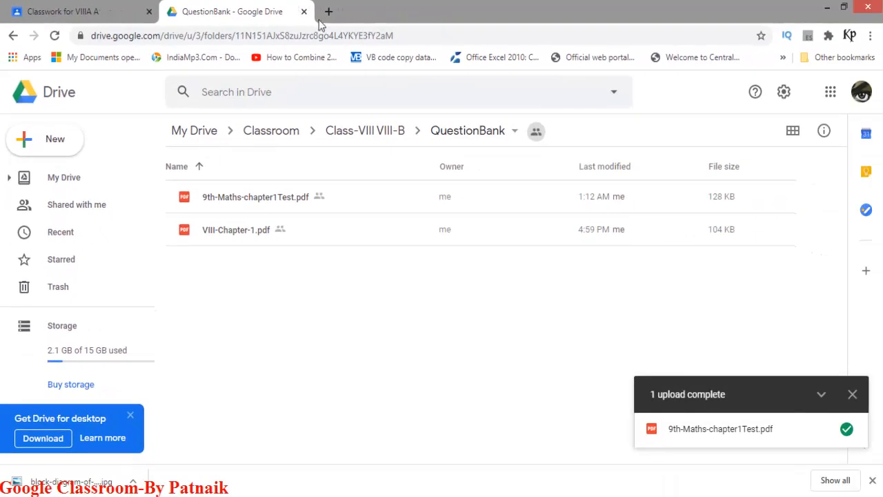
{"action": "left_click", "coordinate": [304, 12]}
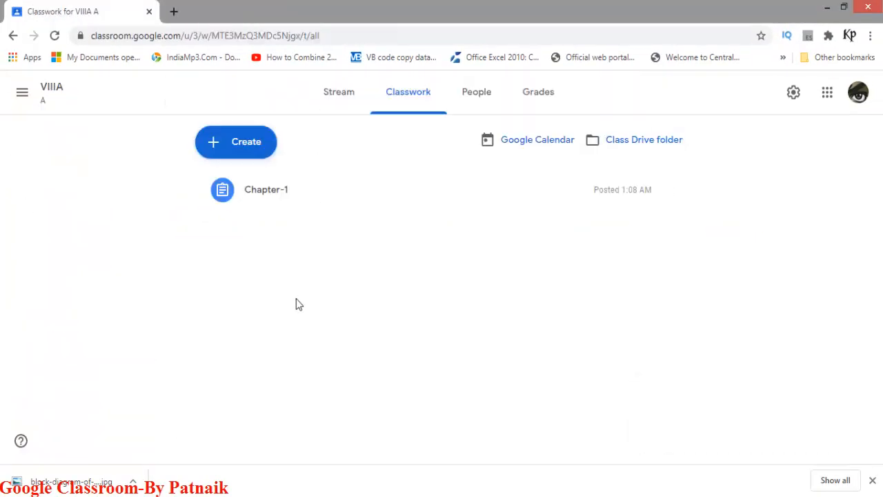
Step: Create an assignment for VIIIA titled Test-2 with the instructions "Submit by 18.07.2020"
{"action": "left_click", "coordinate": [241, 149]}
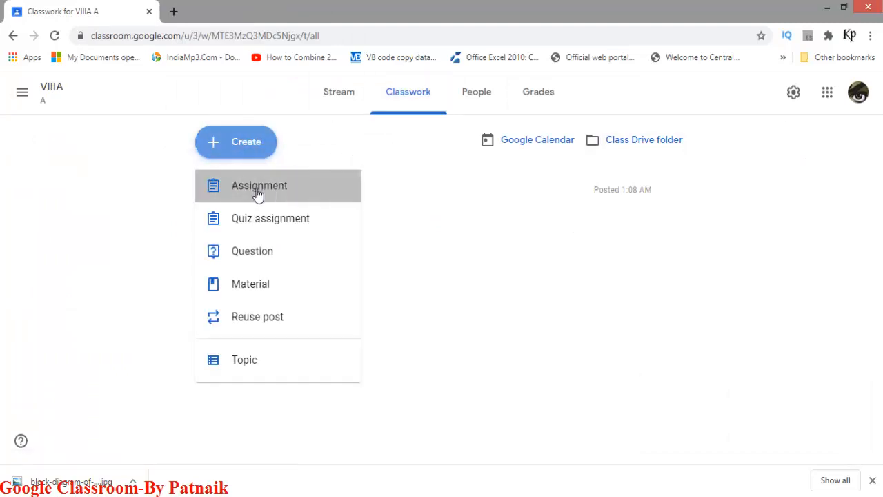
{"action": "left_click", "coordinate": [257, 194]}
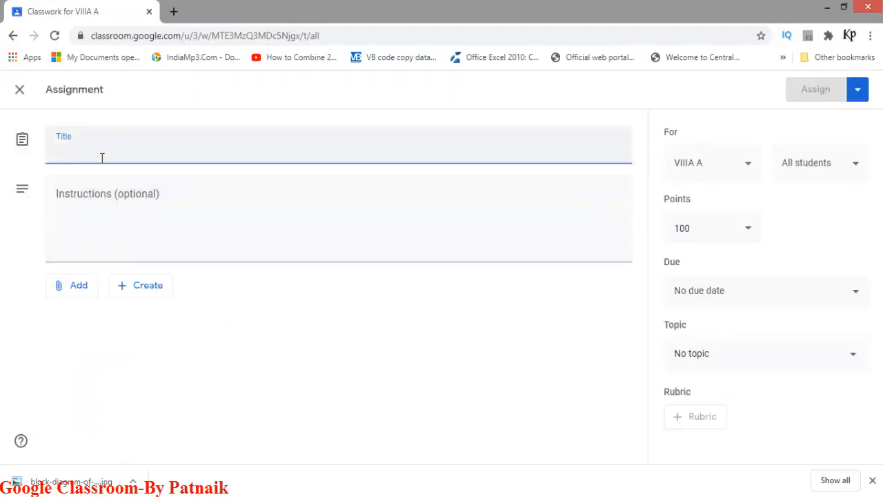
{"action": "type", "text": "Test-2"}
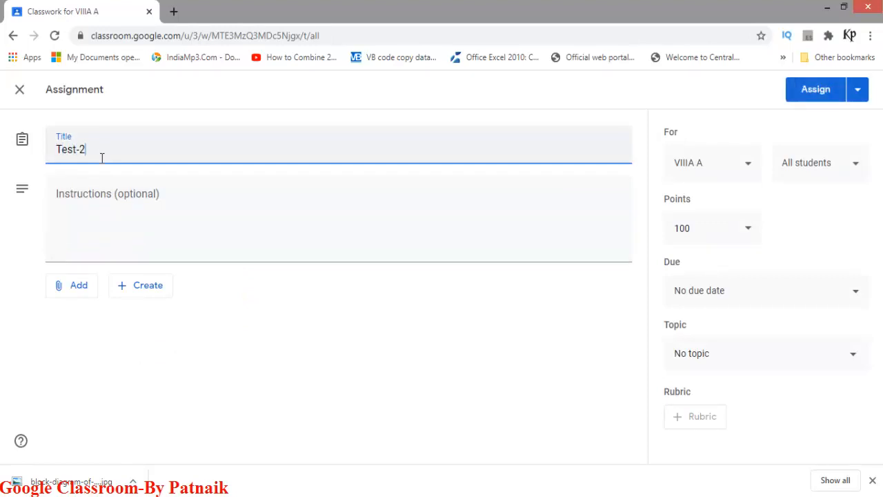
{"action": "left_click", "coordinate": [105, 209]}
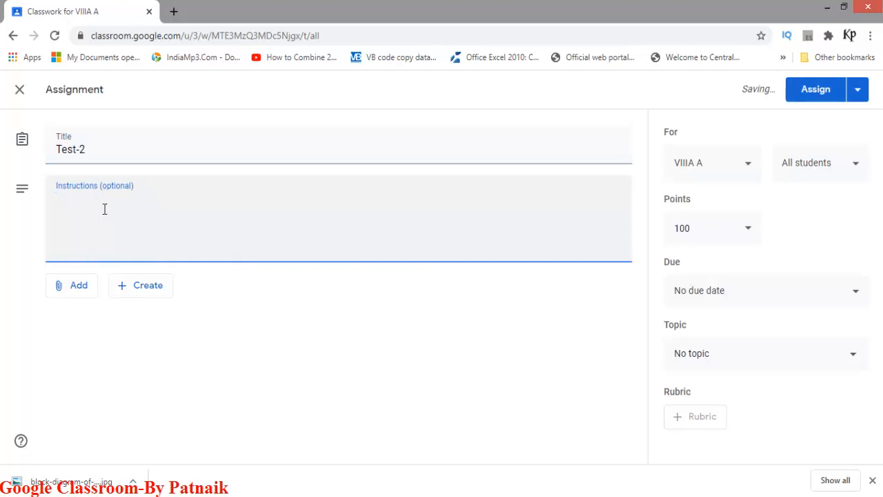
{"action": "type", "text": "Submit ww"}
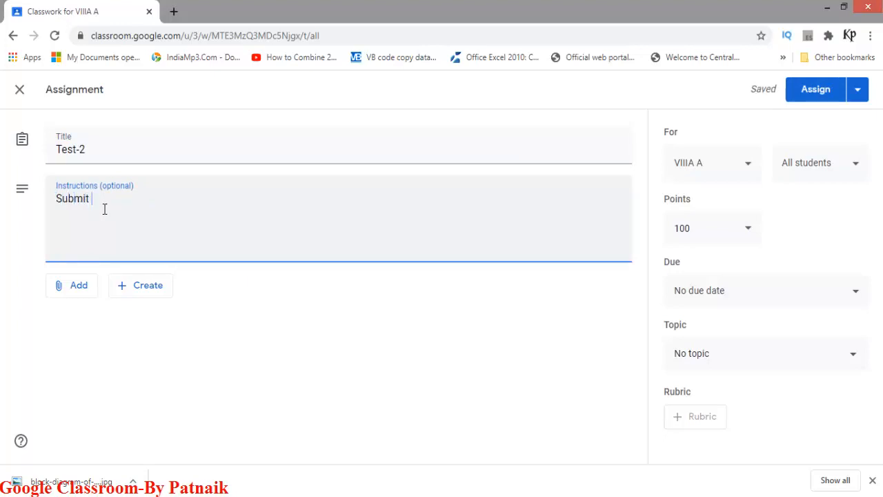
{"action": "key", "text": "BackSpace"}
{"action": "key", "text": "BackSpace"}
{"action": "type", "text": "by 18"}
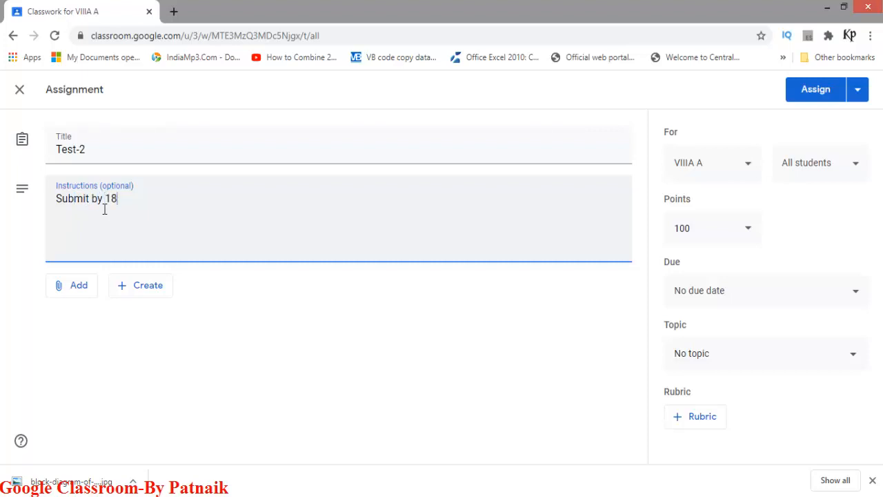
{"action": "type", "text": ".07.2020"}
Step: Attach 9th-Maths-chapter1Test.pdf to the assignment from Google Drive, under Classroom, Class-VIII VIII-B, QuestionBank
{"action": "left_click", "coordinate": [88, 290]}
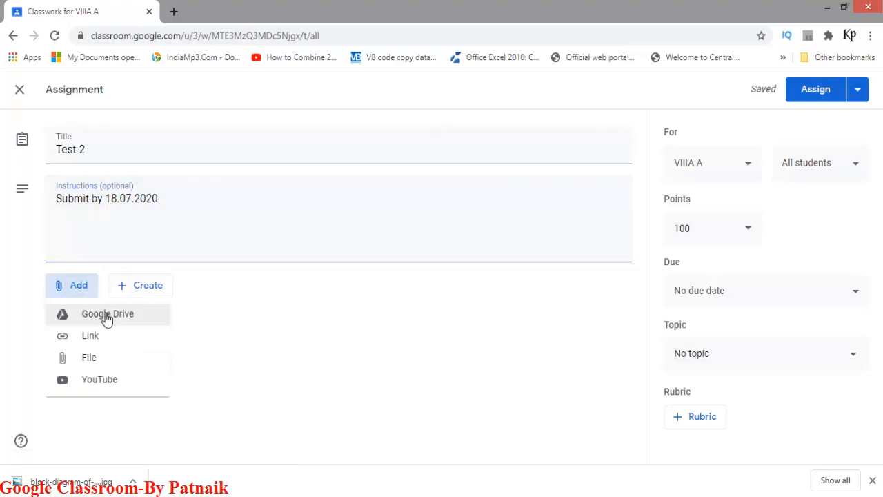
{"action": "left_click", "coordinate": [104, 314]}
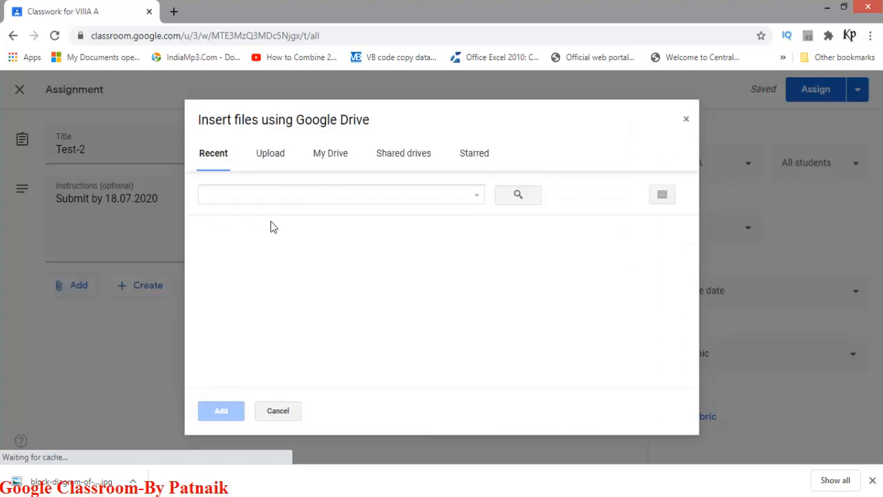
{"action": "left_click", "coordinate": [320, 157]}
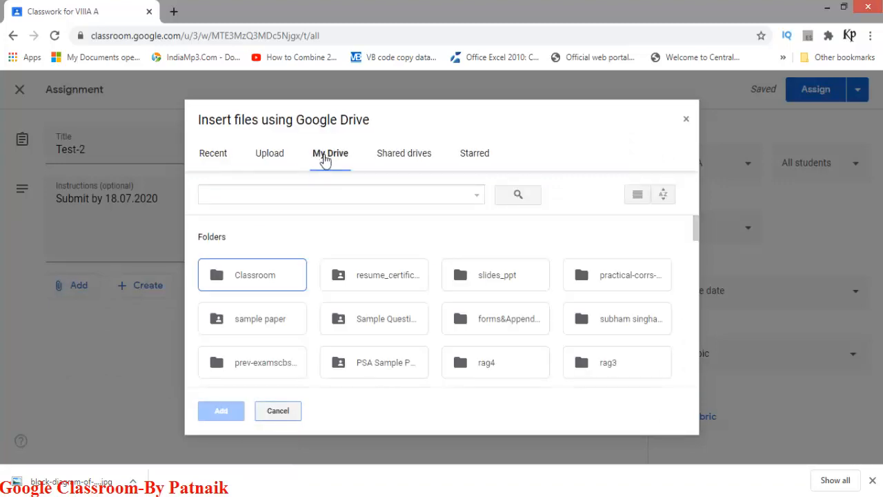
{"action": "double_click", "coordinate": [286, 276]}
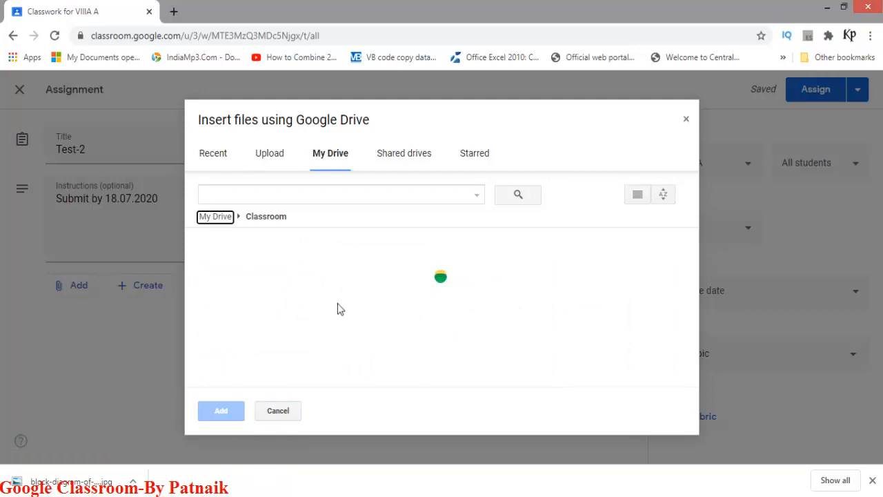
{"action": "double_click", "coordinate": [511, 291]}
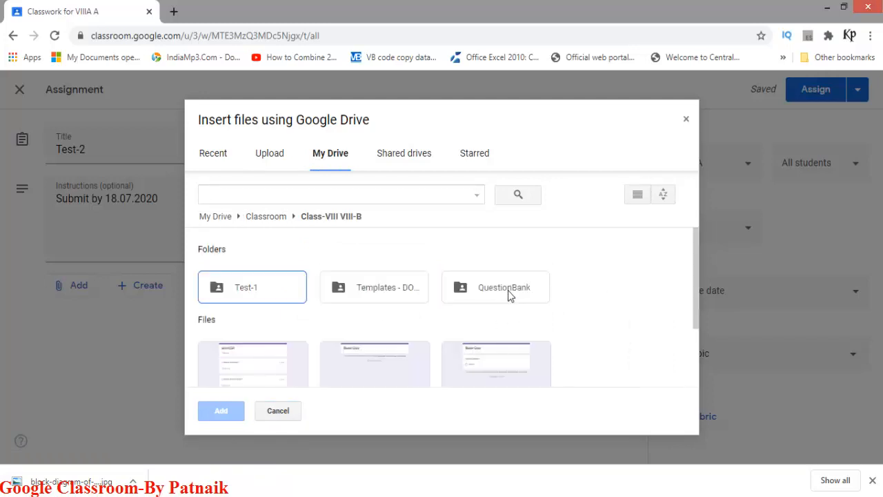
{"action": "double_click", "coordinate": [508, 294]}
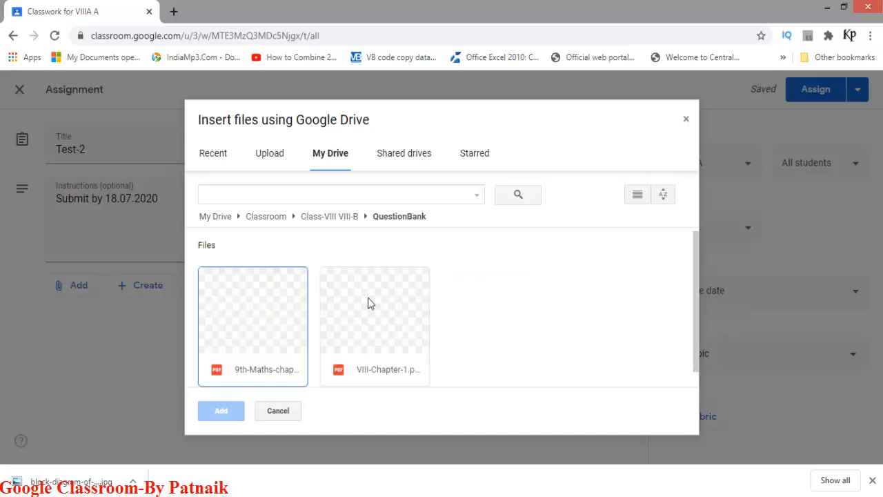
{"action": "left_click", "coordinate": [238, 346]}
{"action": "left_click", "coordinate": [225, 411]}
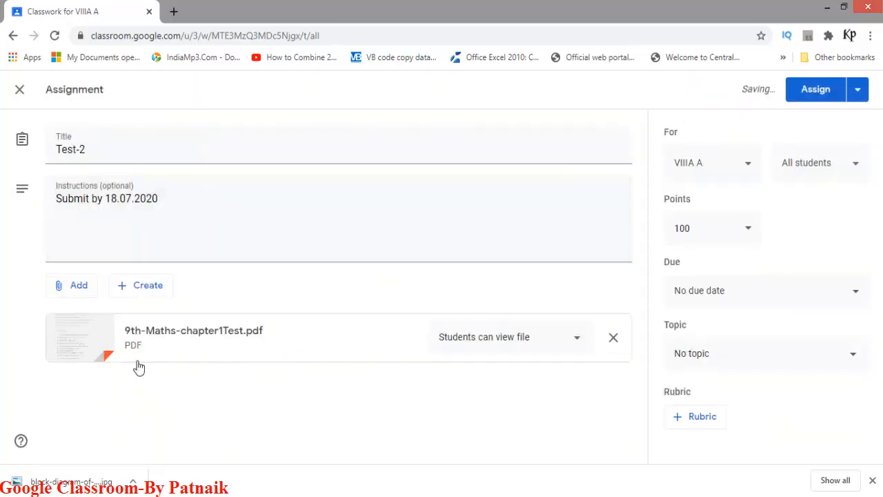
Step: Add classes VIIIC and VIIIB as recipients alongside VIIIA, and assign Test-2
{"action": "left_click", "coordinate": [750, 166]}
{"action": "left_click", "coordinate": [682, 244]}
{"action": "left_click", "coordinate": [683, 285]}
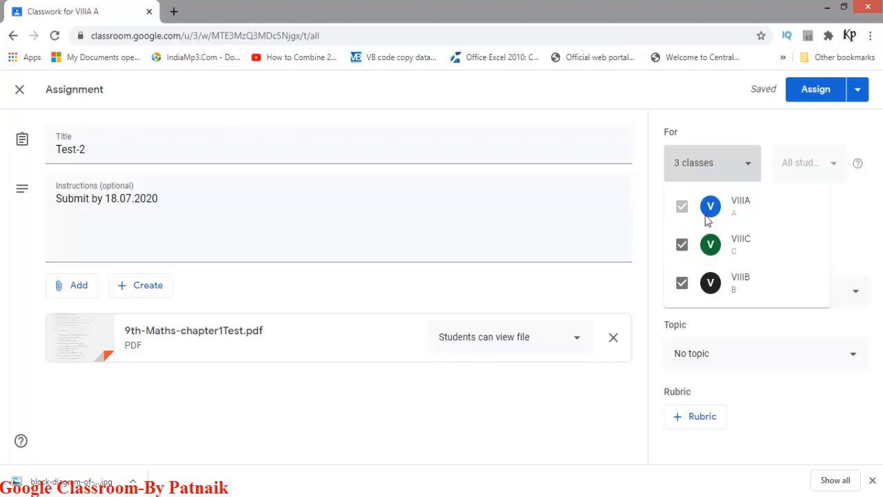
{"action": "left_click", "coordinate": [816, 95]}
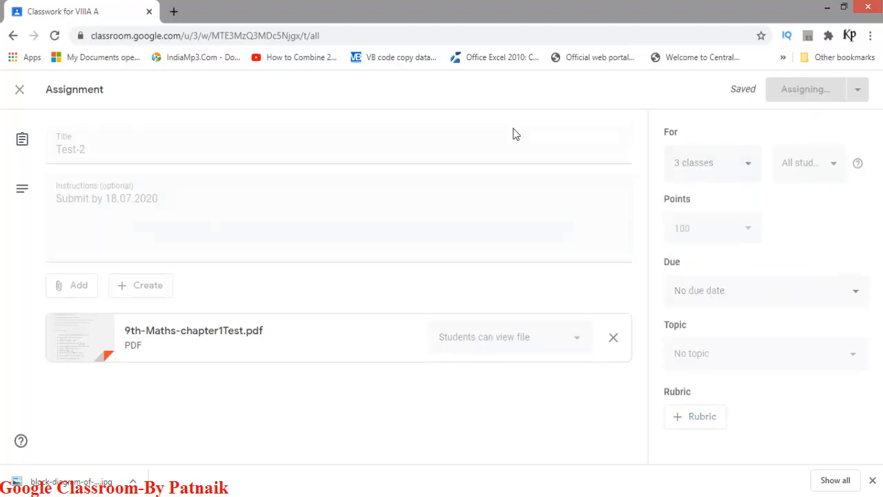
{"action": "left_click", "coordinate": [816, 95]}
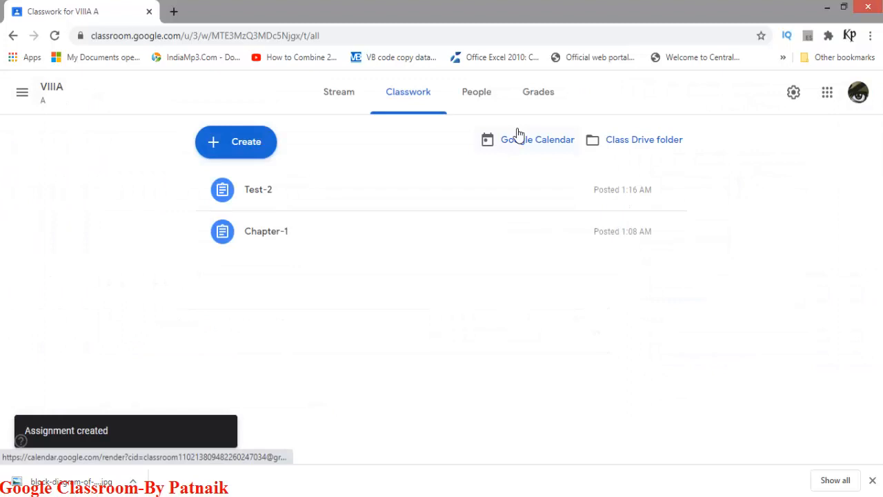
Step: Return to the class list and check the posted assignments in the VIIIC class stream
{"action": "left_click", "coordinate": [22, 97]}
{"action": "left_click", "coordinate": [48, 95]}
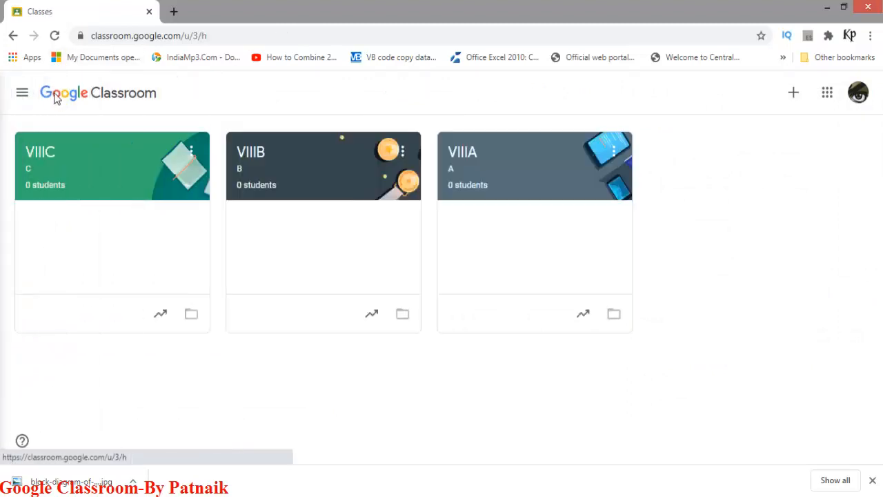
{"action": "left_click", "coordinate": [145, 172]}
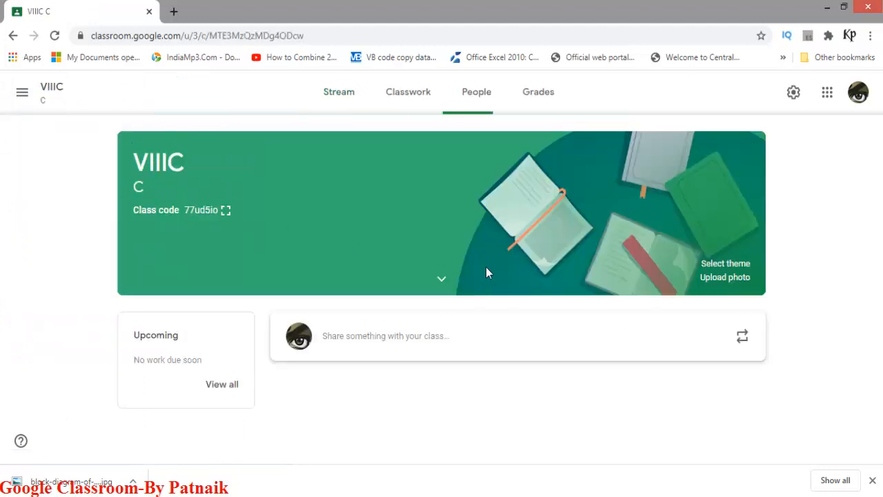
{"action": "scroll", "coordinate": [456, 433], "scroll_direction": "down", "scroll_amount": 2}
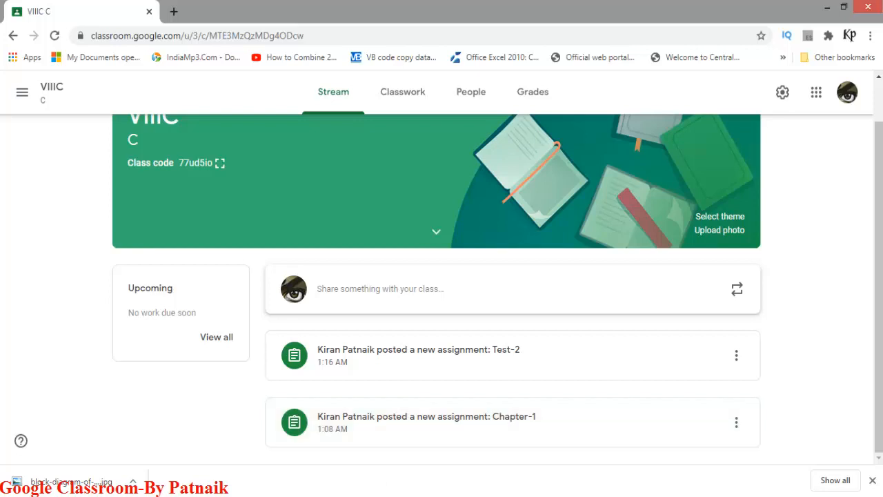
Step: Switch to the sample paper browser window and look over the Class-VIII VIII-A stream in its Classroom page
{"action": "mouse_move", "coordinate": [287, 493]}
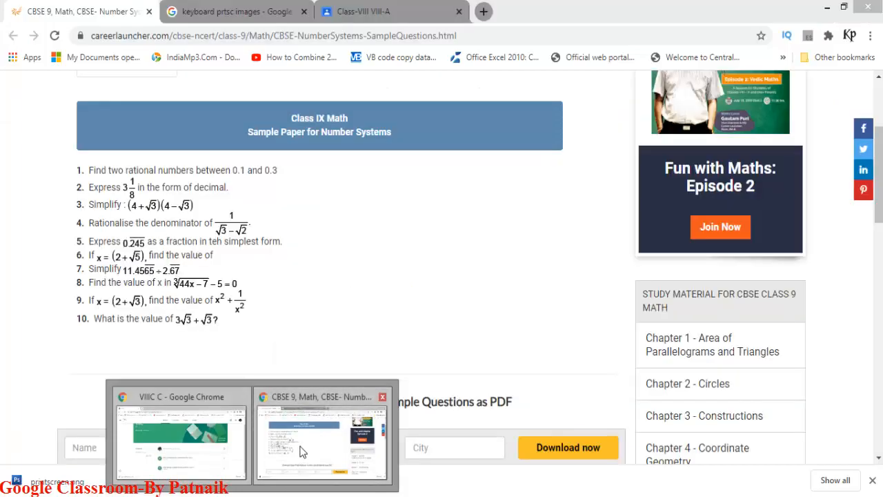
{"action": "left_click", "coordinate": [293, 452]}
{"action": "left_click", "coordinate": [339, 14]}
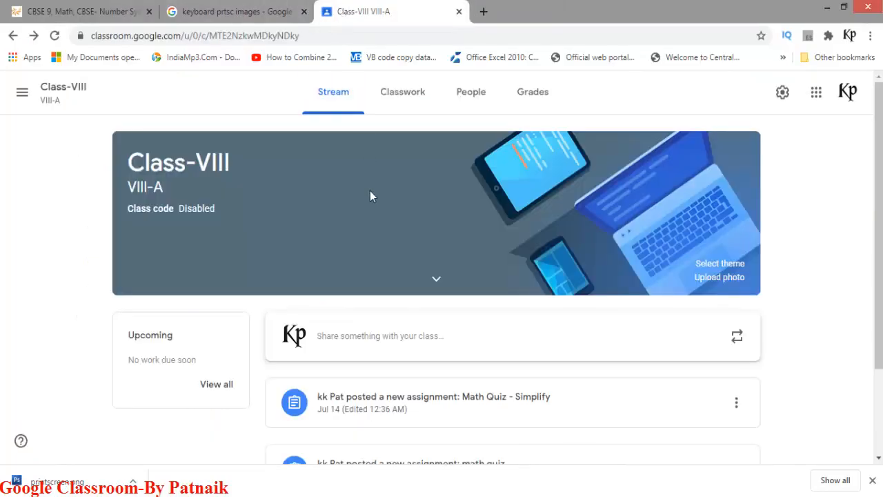
{"action": "scroll", "coordinate": [311, 195], "scroll_direction": "down", "scroll_amount": 2}
{"action": "scroll", "coordinate": [331, 209], "scroll_direction": "up", "scroll_amount": 2}
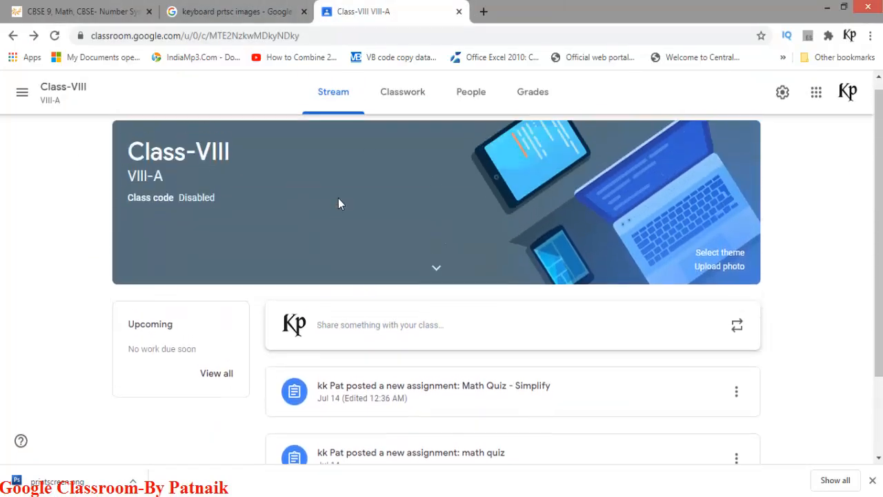
Step: Open the student work for the Math practice assignment from the Class-VIII VIII-A gradebook
{"action": "left_click", "coordinate": [534, 101]}
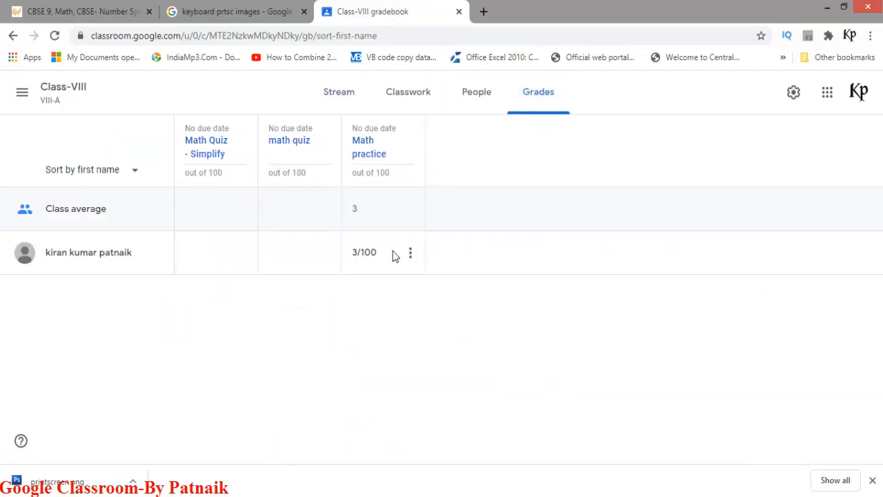
{"action": "mouse_move", "coordinate": [371, 269]}
{"action": "left_click", "coordinate": [370, 150]}
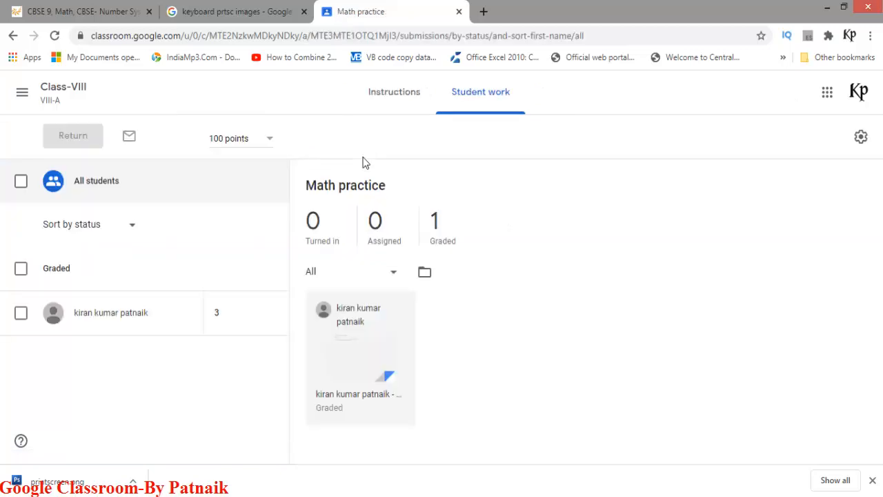
Step: Select the graded student and download these Math practice grades as CSV, saved as Math_practice (1).csv in the googleclassroom-tutorial folder
{"action": "left_click", "coordinate": [862, 141]}
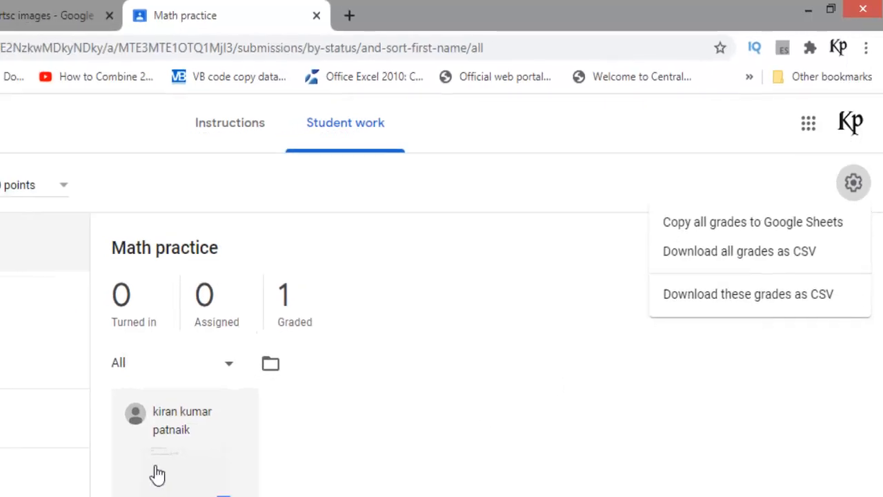
{"action": "left_click", "coordinate": [29, 320]}
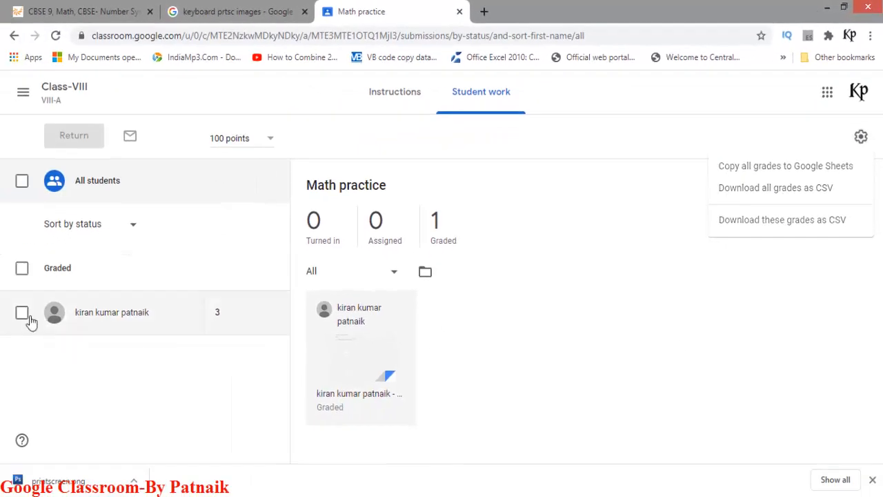
{"action": "left_click", "coordinate": [22, 313]}
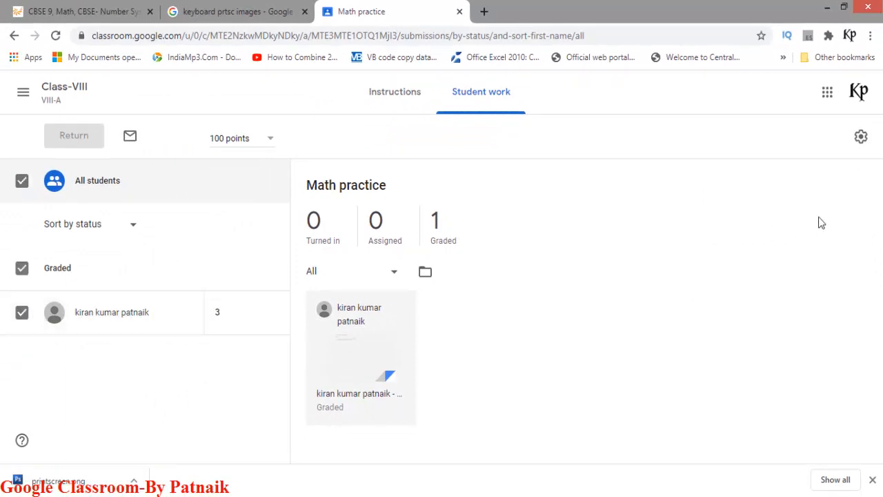
{"action": "left_click", "coordinate": [873, 141]}
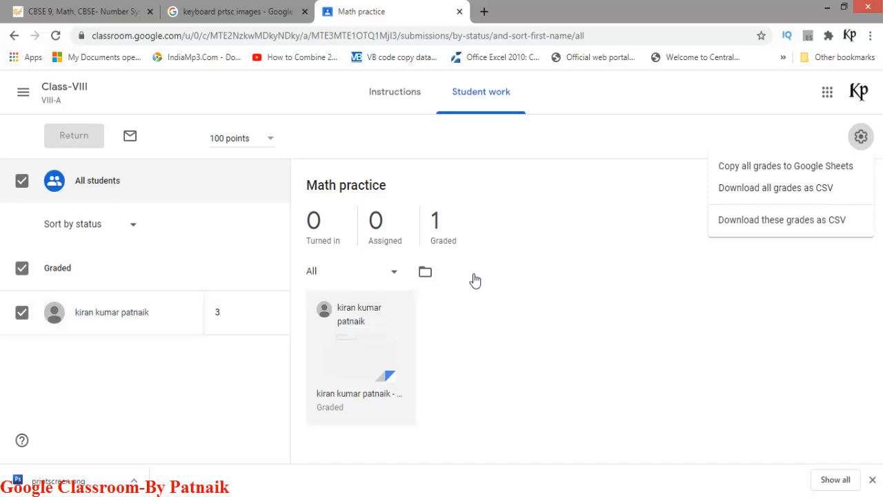
{"action": "left_click", "coordinate": [759, 229]}
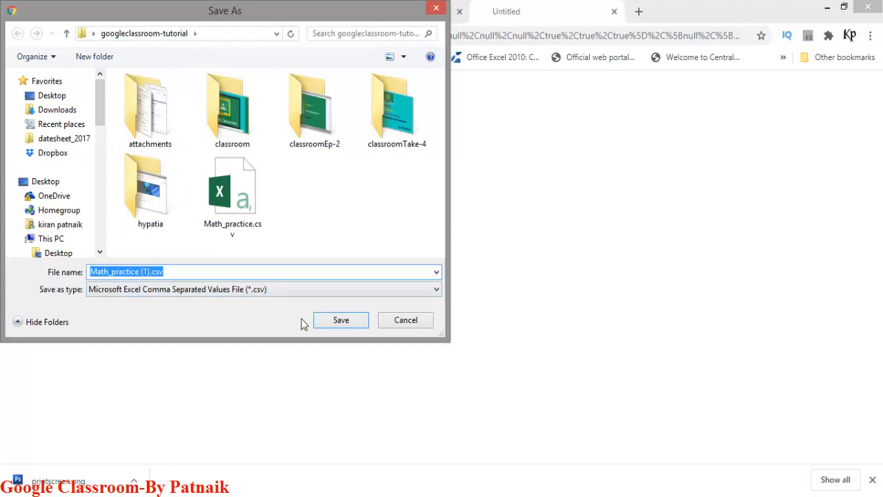
{"action": "left_click", "coordinate": [347, 320]}
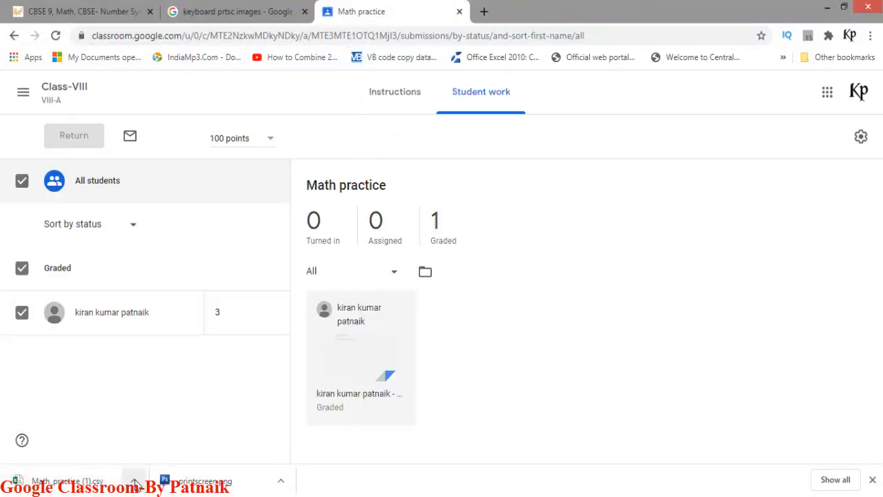
Step: Inspect the downloaded Math_practice (1).csv in Excel with its email, first name and last name columns autofitted, and close it without saving
{"action": "left_click", "coordinate": [134, 481]}
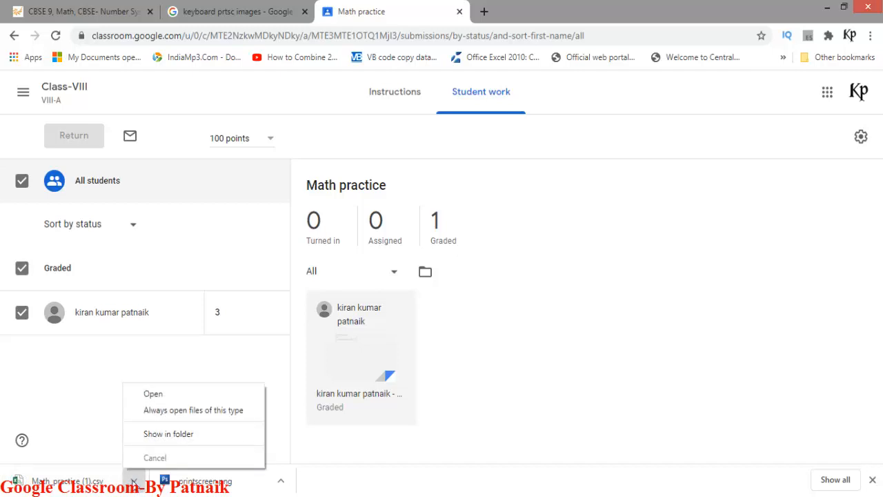
{"action": "left_click", "coordinate": [157, 397]}
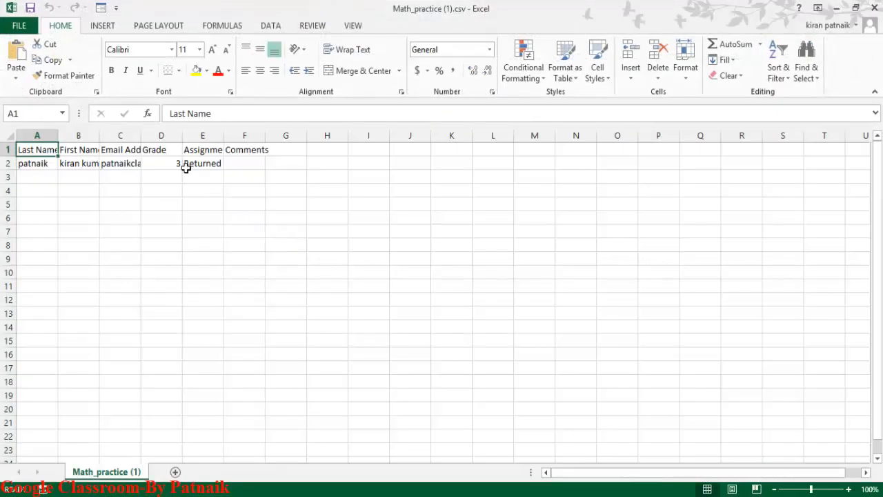
{"action": "double_click", "coordinate": [141, 136]}
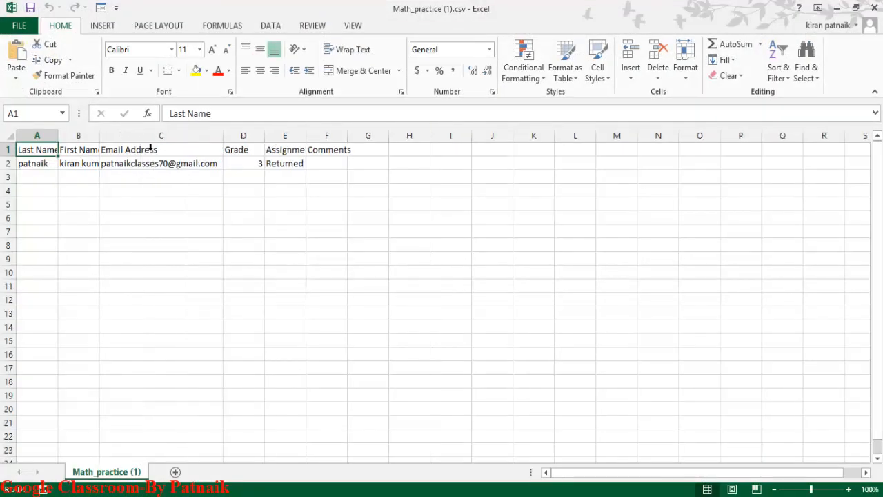
{"action": "double_click", "coordinate": [100, 144]}
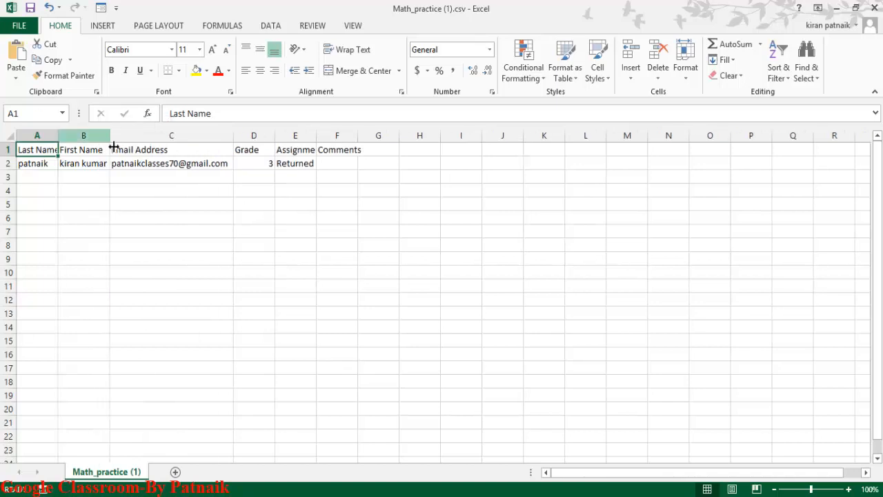
{"action": "left_click", "coordinate": [61, 140]}
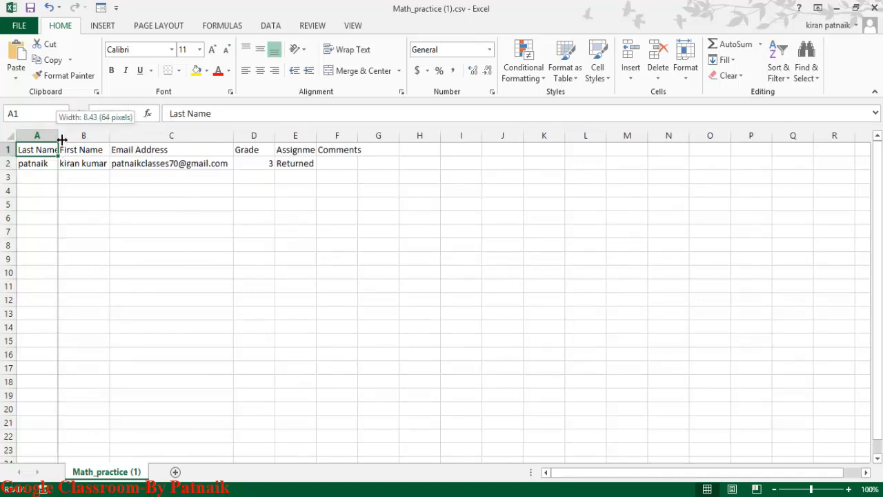
{"action": "double_click", "coordinate": [62, 140]}
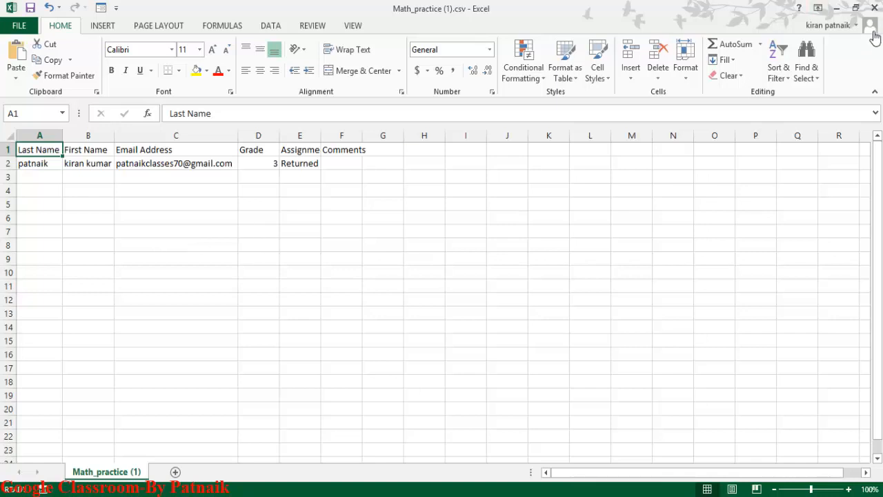
{"action": "left_click", "coordinate": [873, 10]}
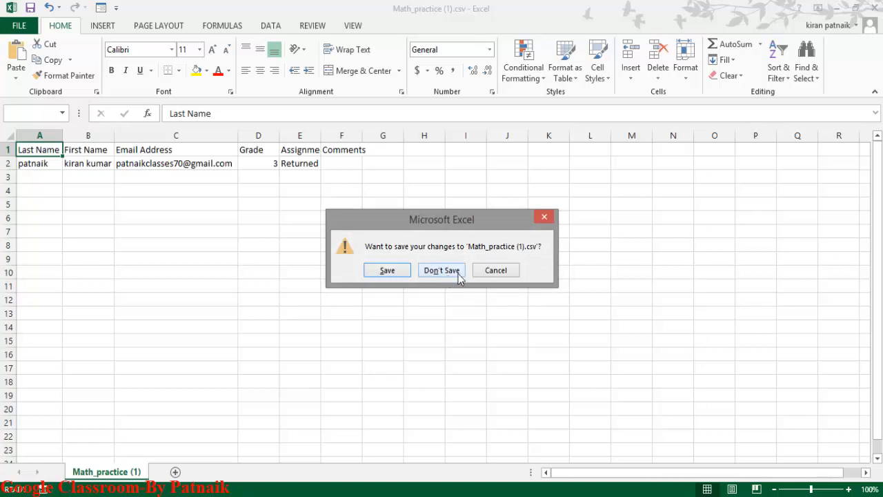
{"action": "left_click", "coordinate": [457, 274]}
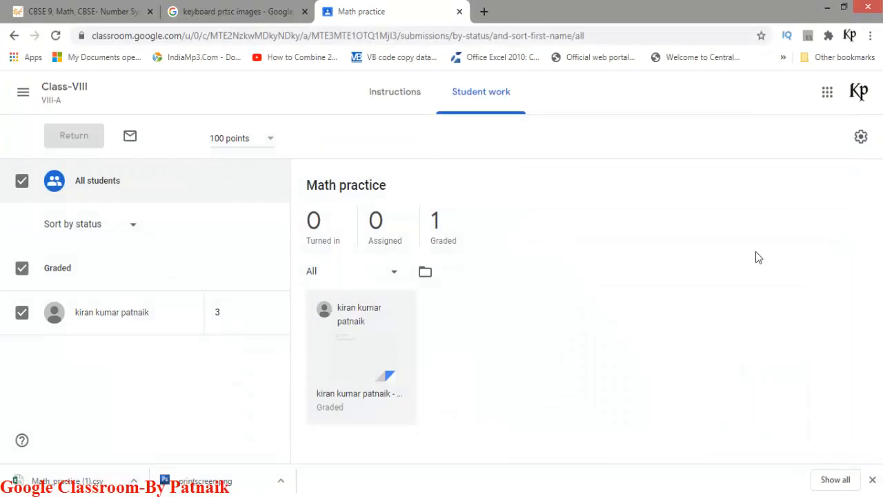